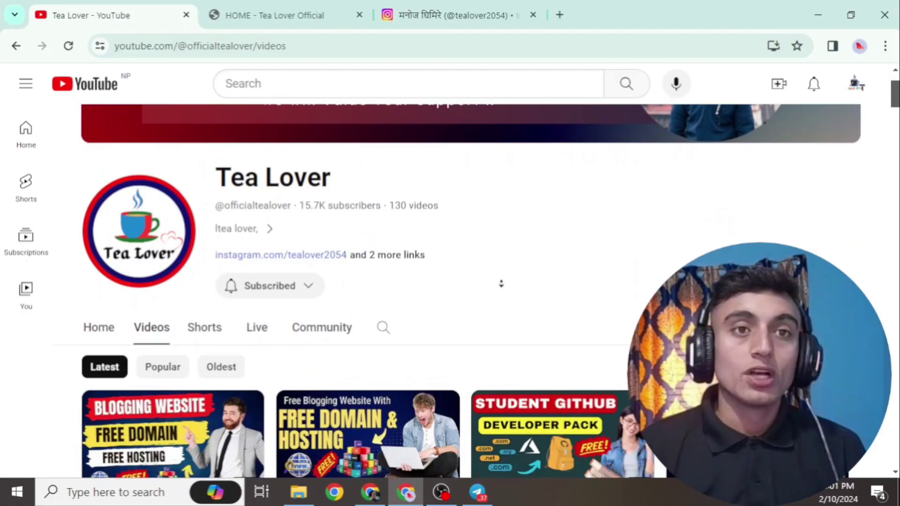
Step: Scroll the Tea Lover Videos list down to the eight-month-old free domain and hosting tutorials
scroll(501, 284, "down", 2)
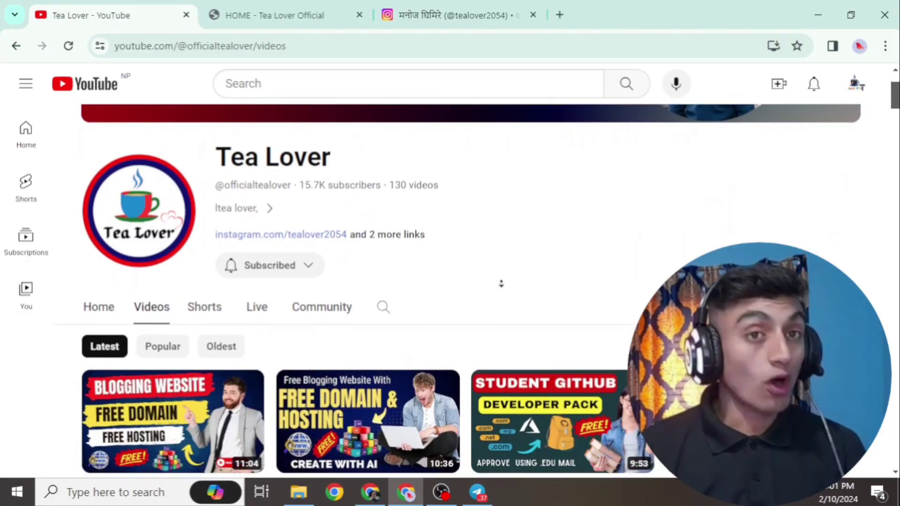
scroll(501, 283, "down", 2)
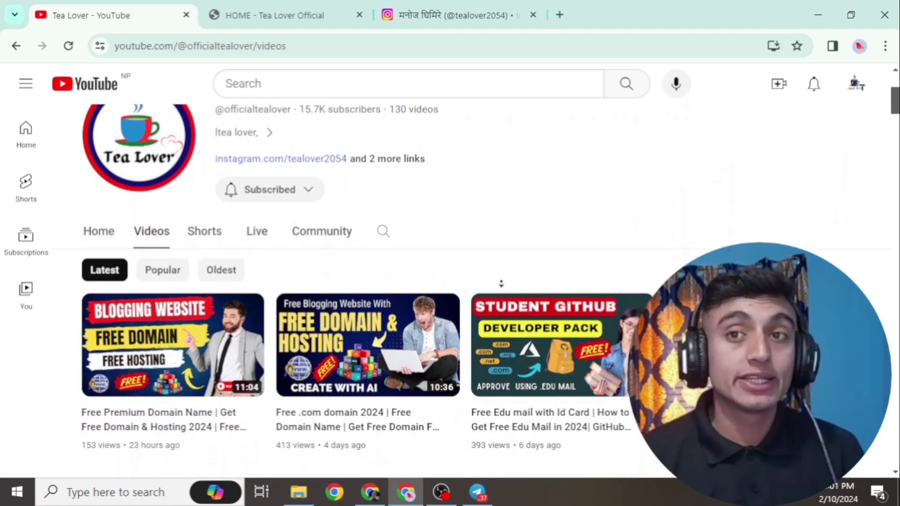
scroll(501, 284, "down", 2)
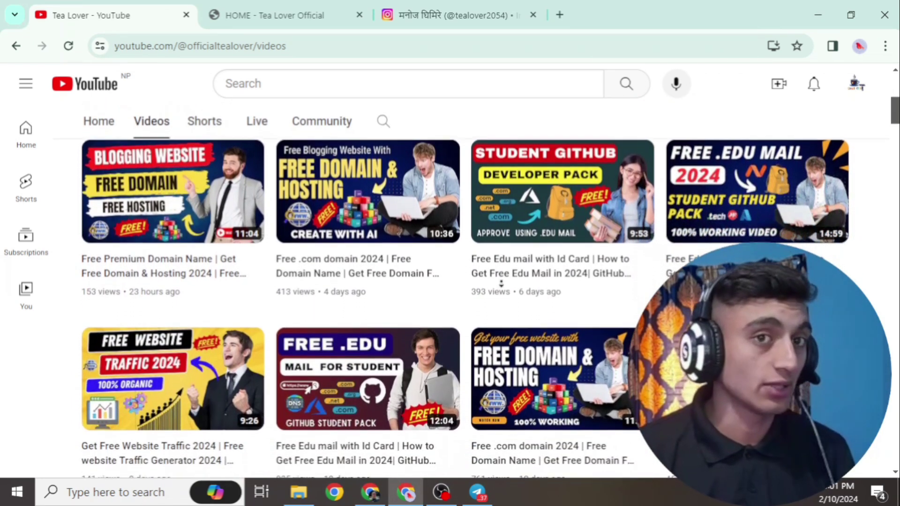
scroll(501, 284, "down", 1)
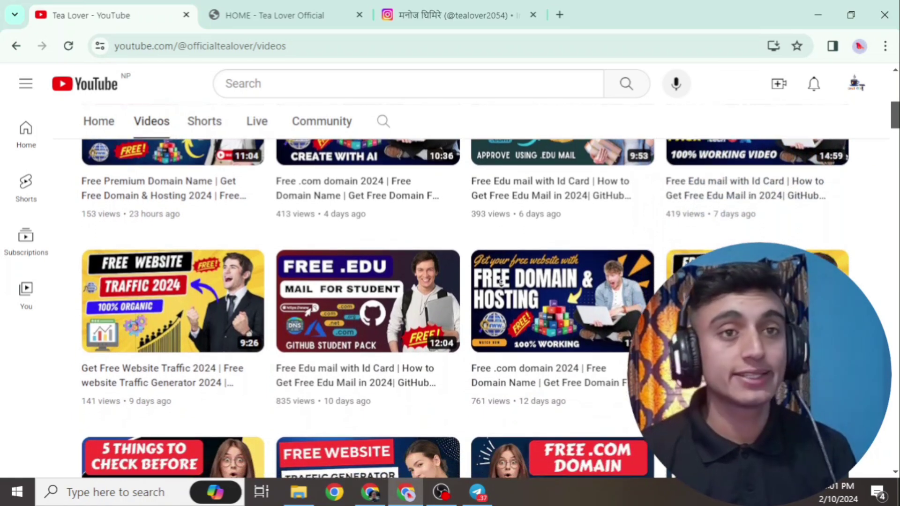
scroll(501, 282, "down", 4)
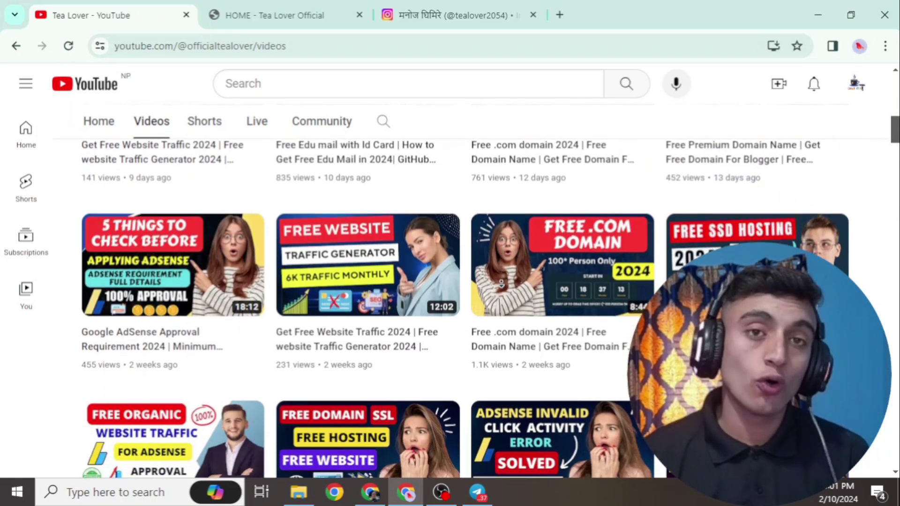
scroll(501, 284, "down", 1)
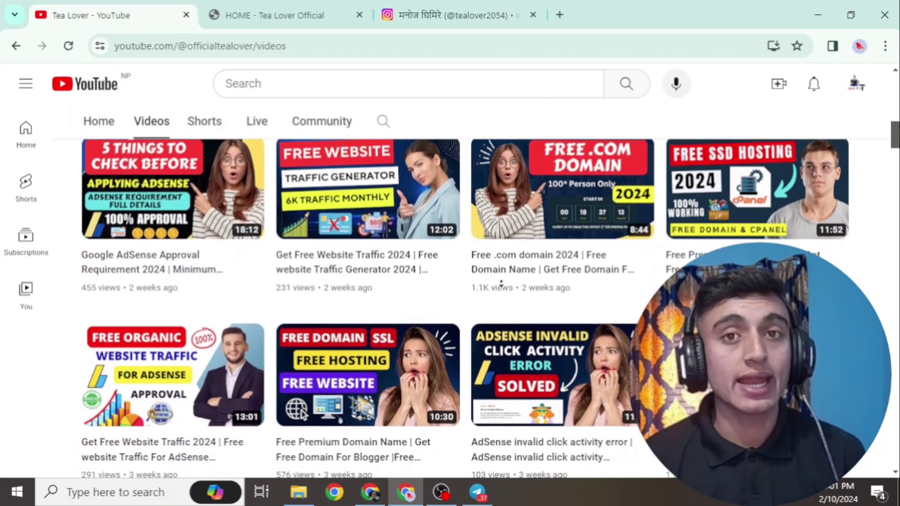
scroll(501, 284, "down", 1)
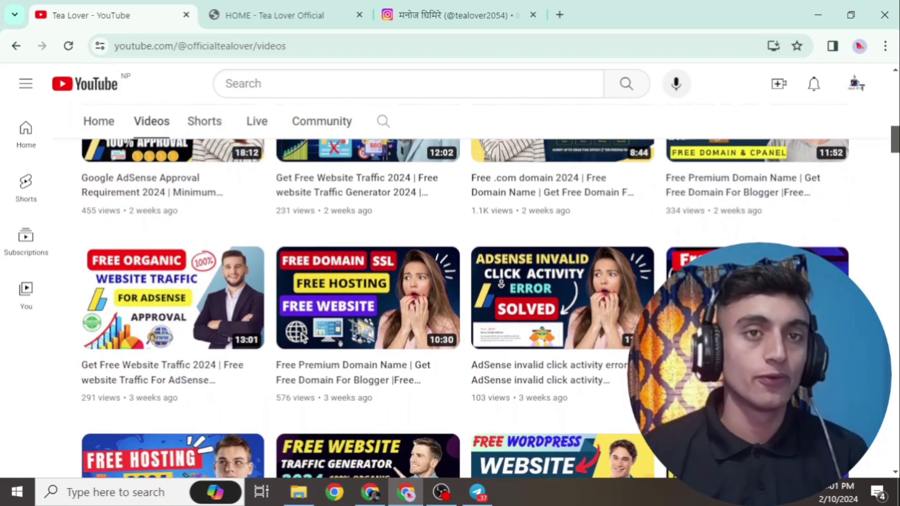
scroll(501, 283, "down", 1)
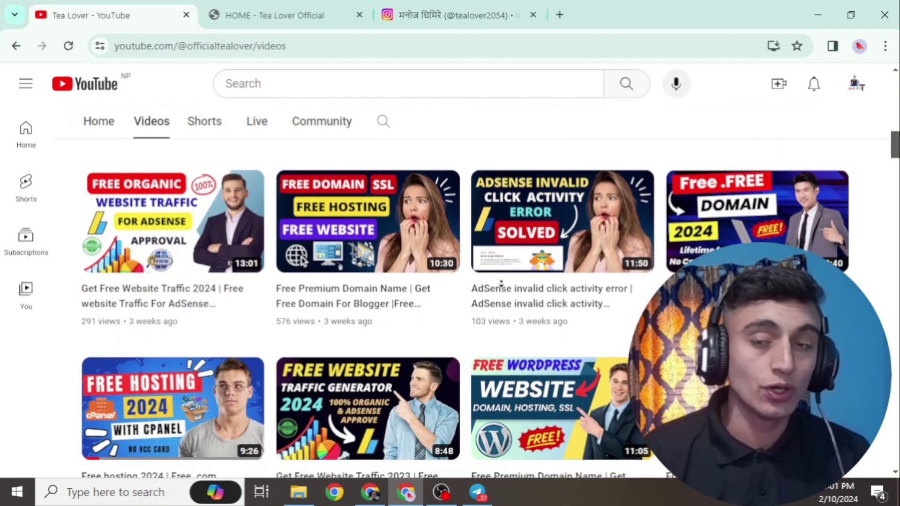
scroll(500, 283, "down", 1)
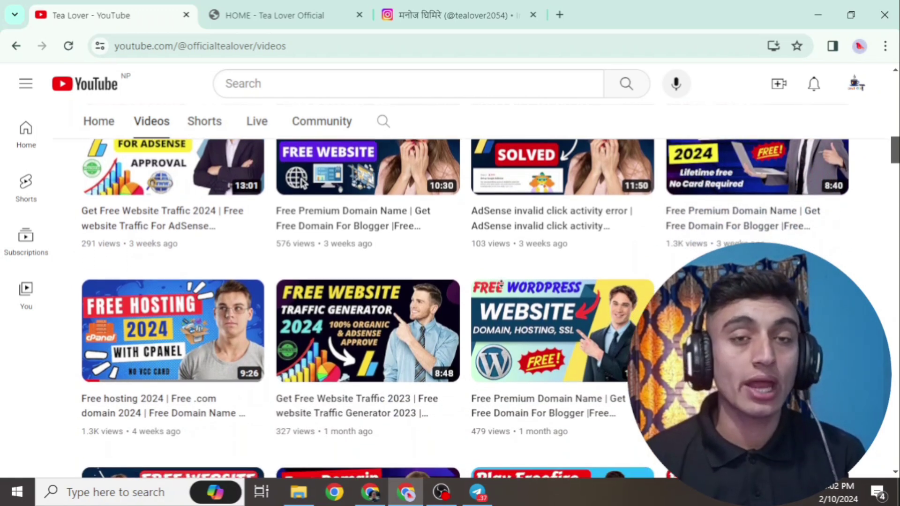
scroll(501, 283, "down", 1)
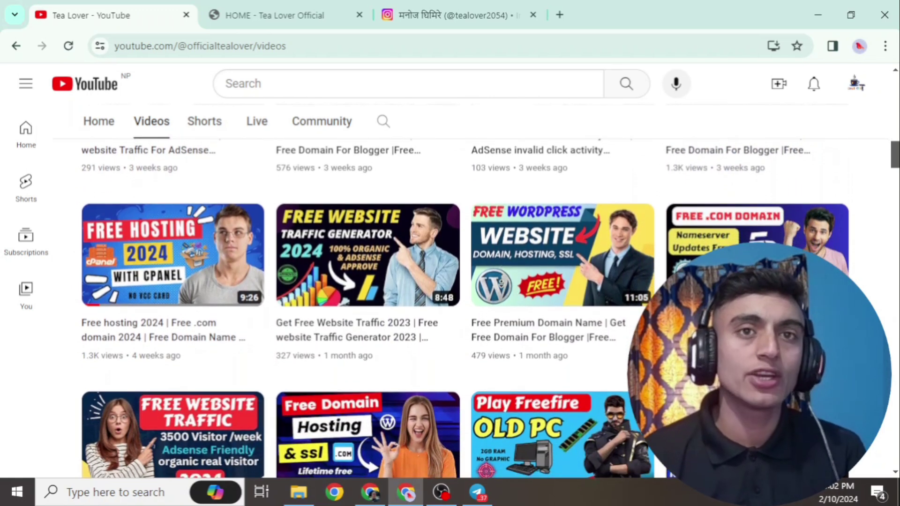
scroll(501, 283, "down", 1)
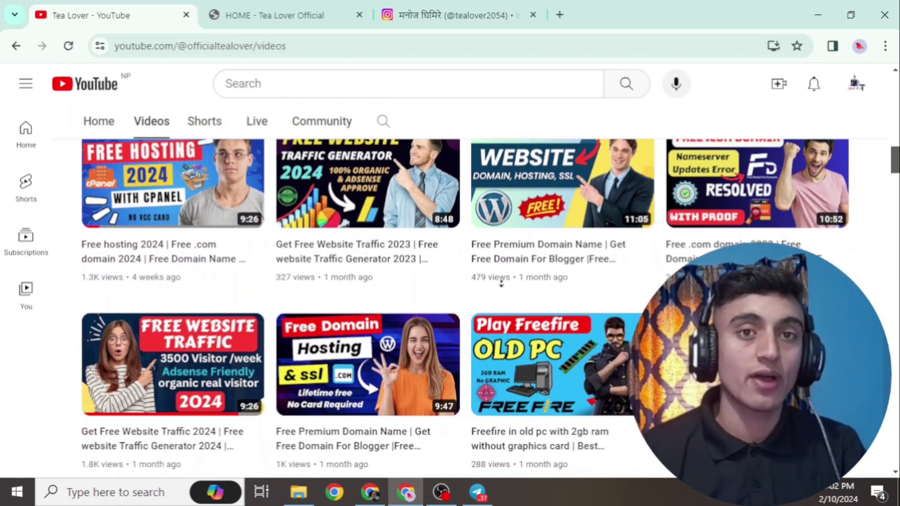
scroll(501, 283, "down", 1)
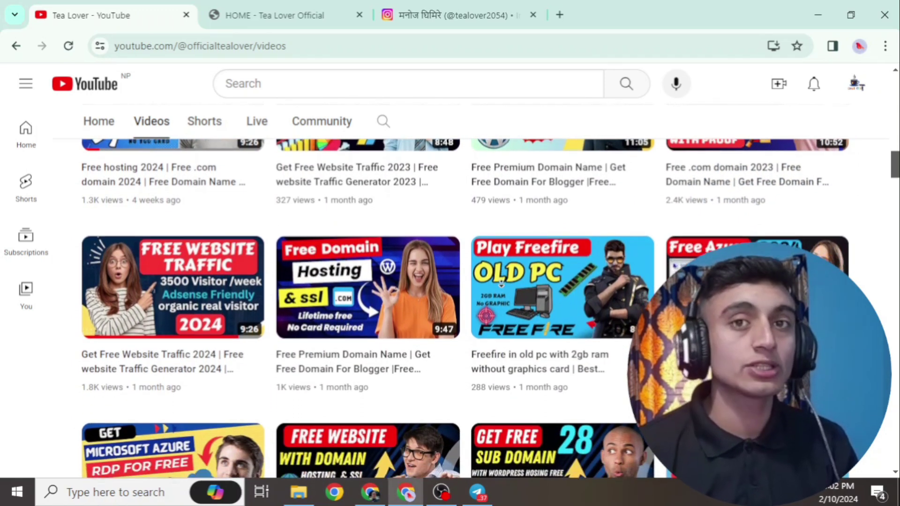
scroll(500, 283, "down", 8)
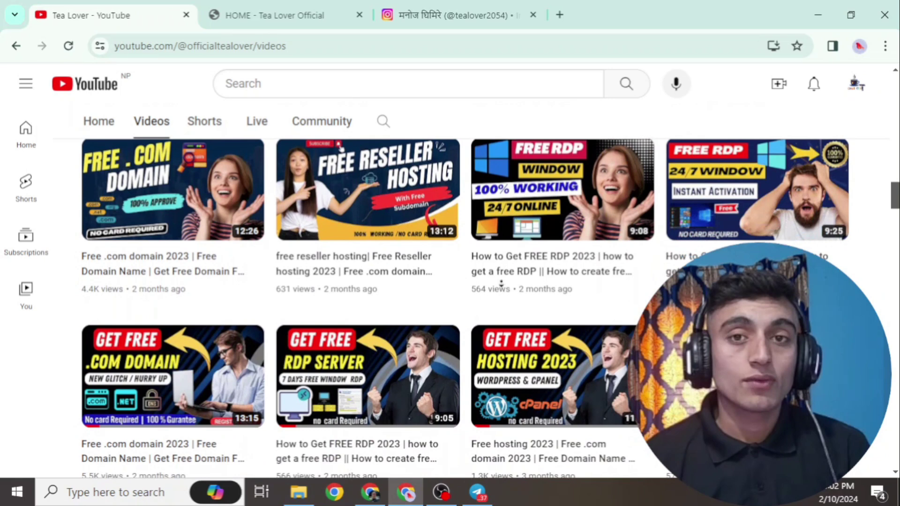
scroll(500, 284, "down", 1)
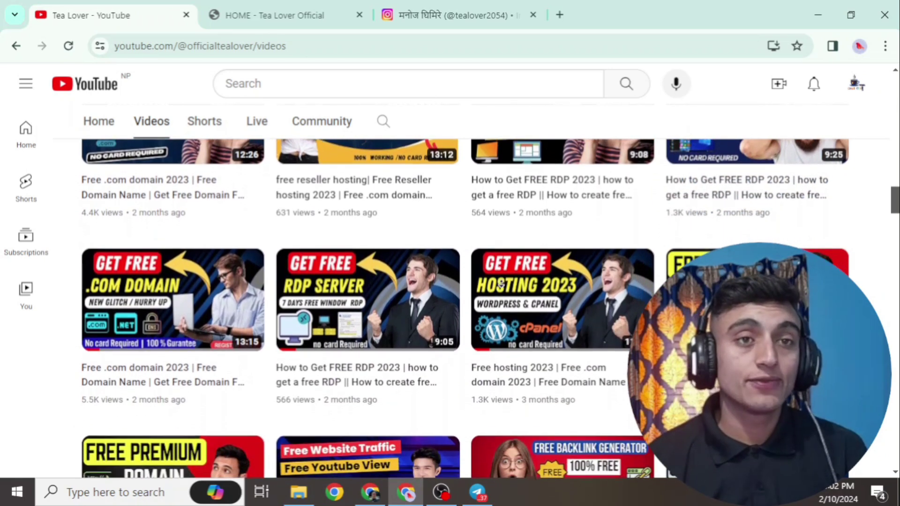
scroll(501, 284, "down", 1)
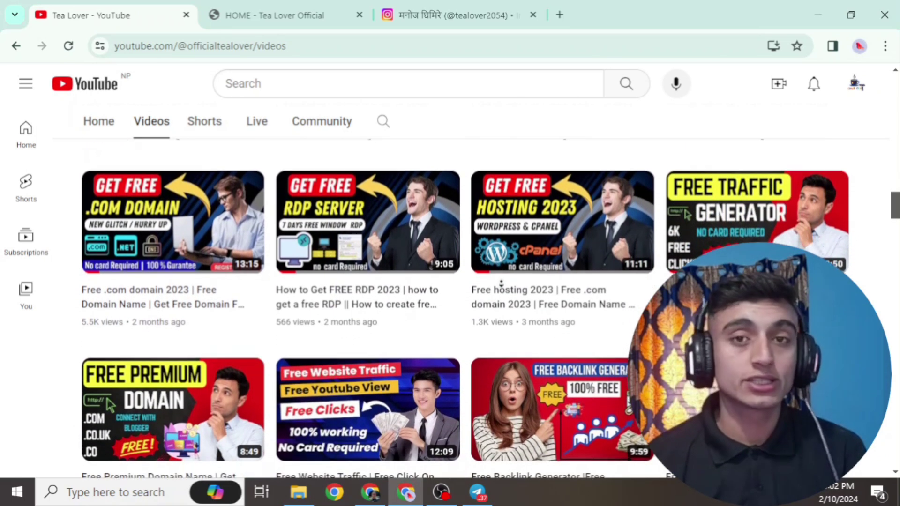
scroll(501, 283, "down", 3)
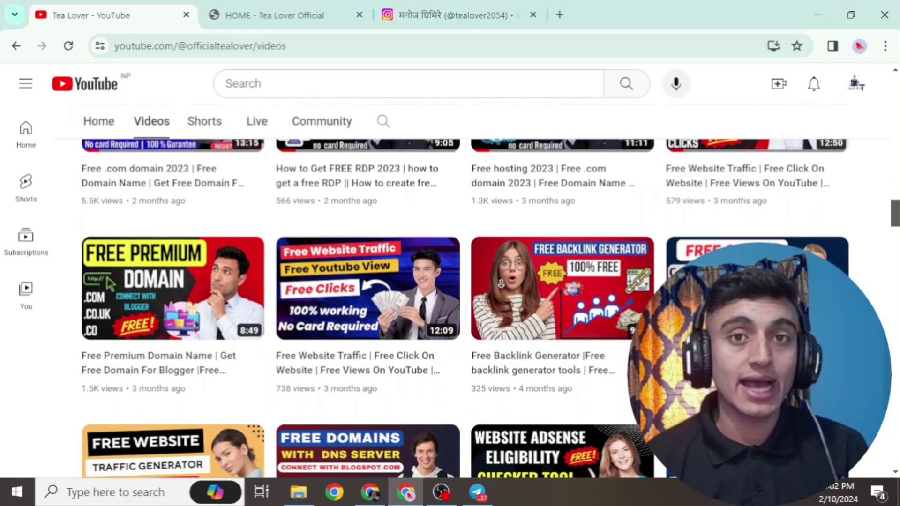
scroll(501, 283, "down", 1)
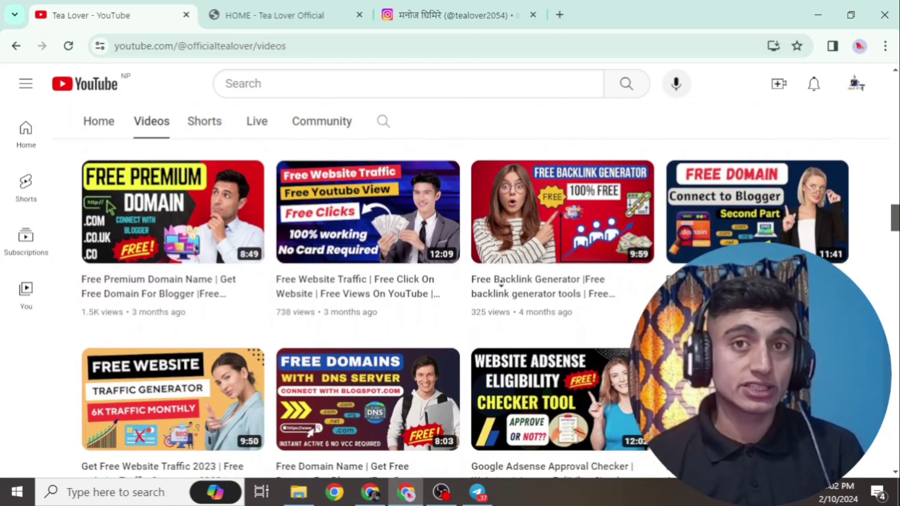
scroll(501, 283, "down", 1)
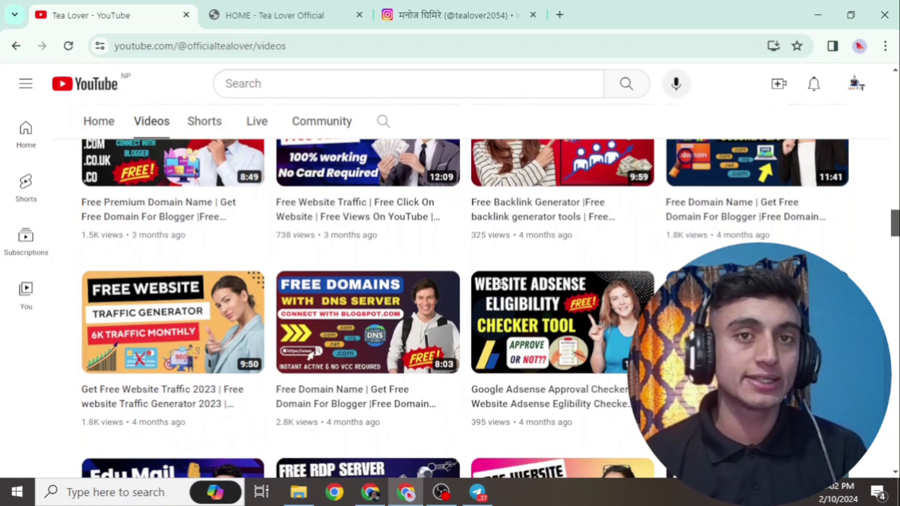
scroll(501, 283, "down", 7)
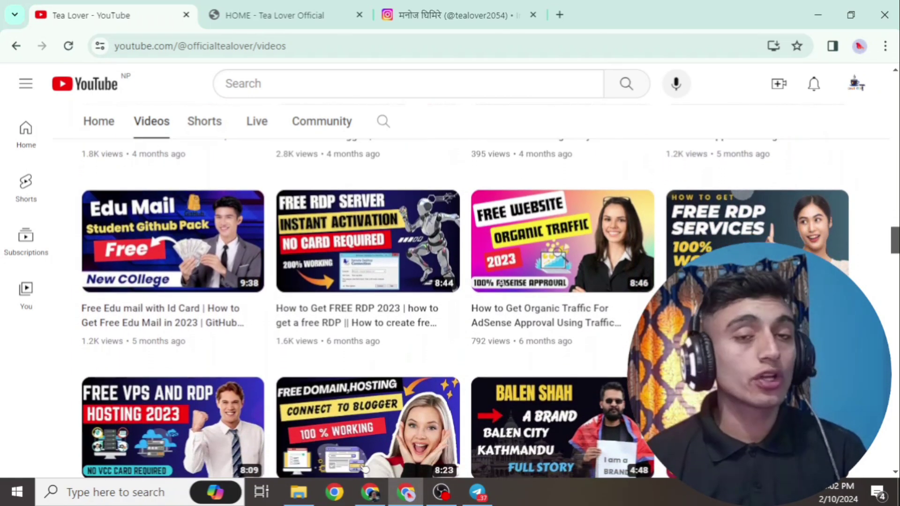
scroll(501, 284, "down", 1)
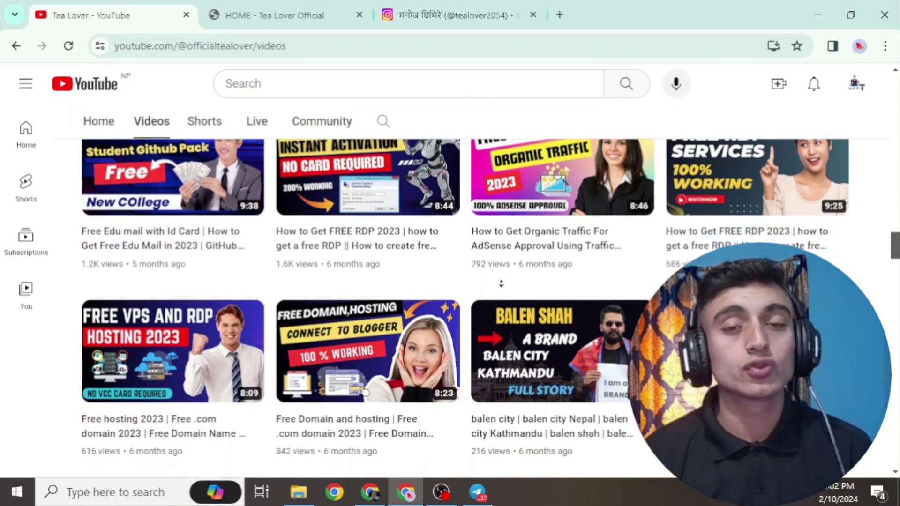
scroll(500, 284, "down", 1)
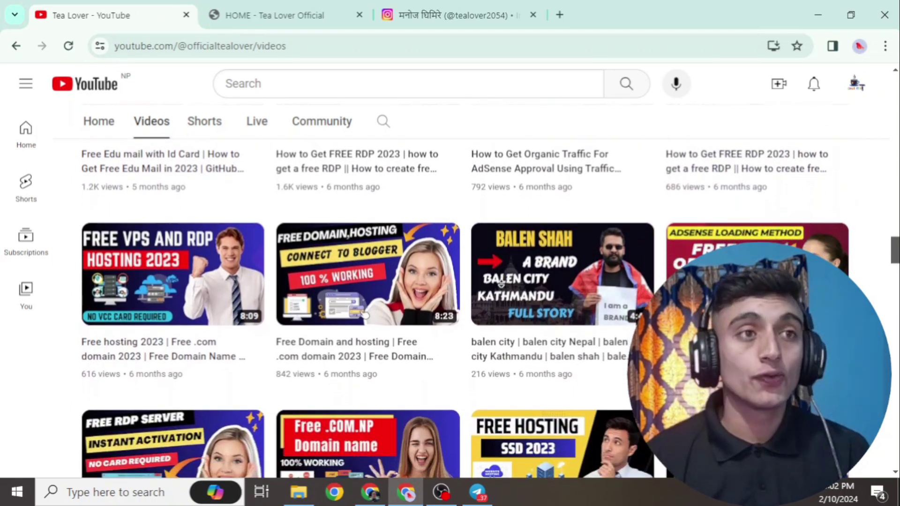
scroll(501, 282, "down", 1)
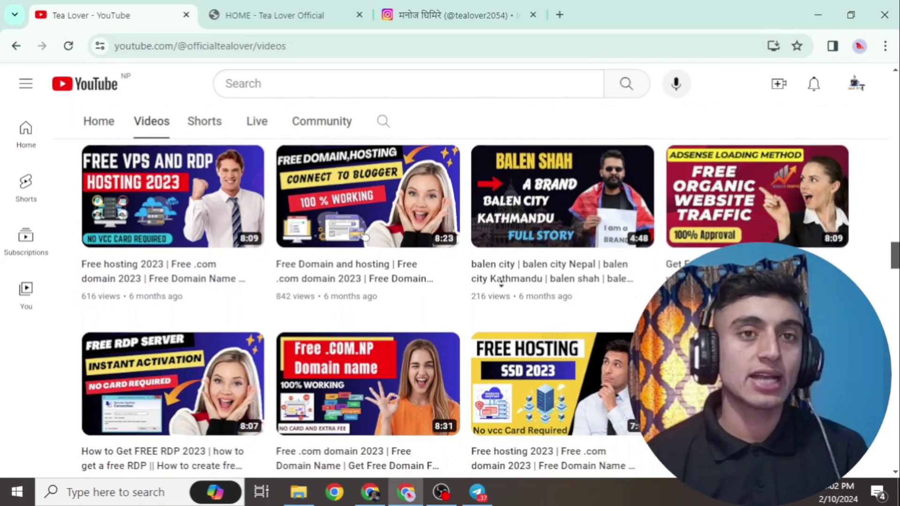
scroll(501, 283, "down", 3)
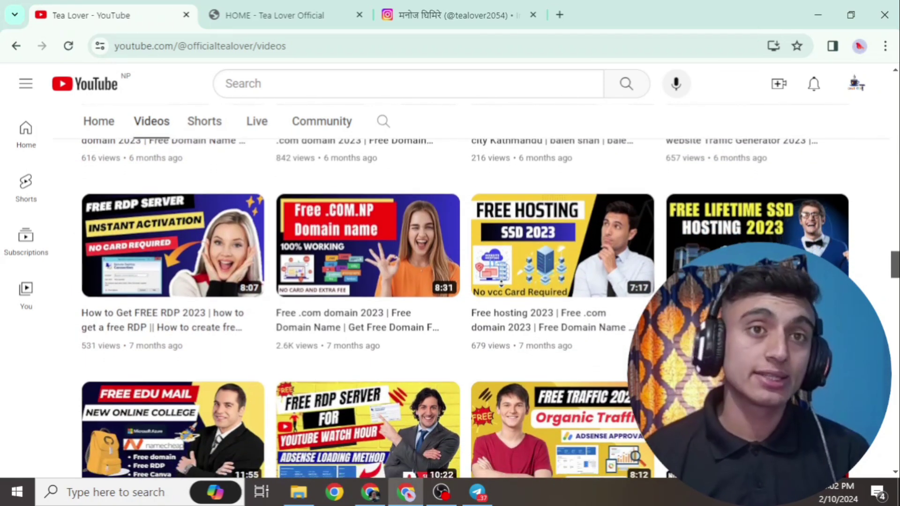
scroll(501, 284, "down", 1)
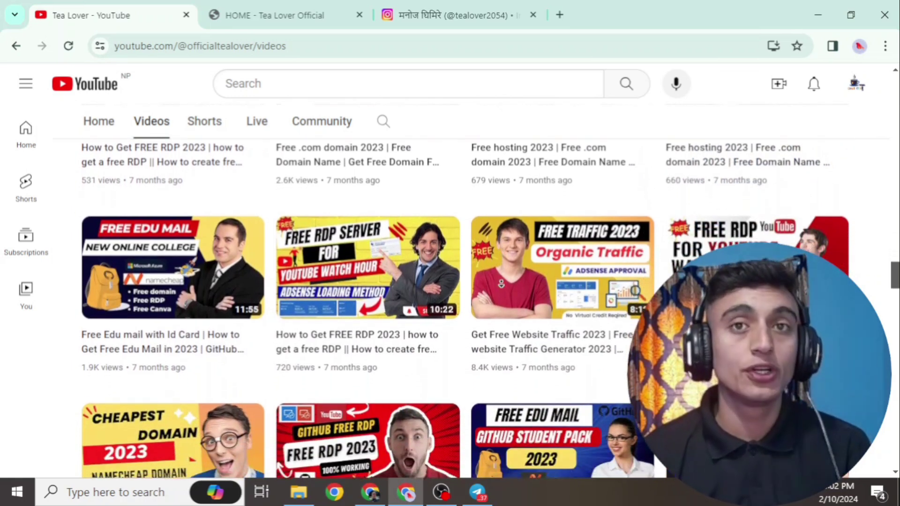
scroll(500, 283, "down", 1)
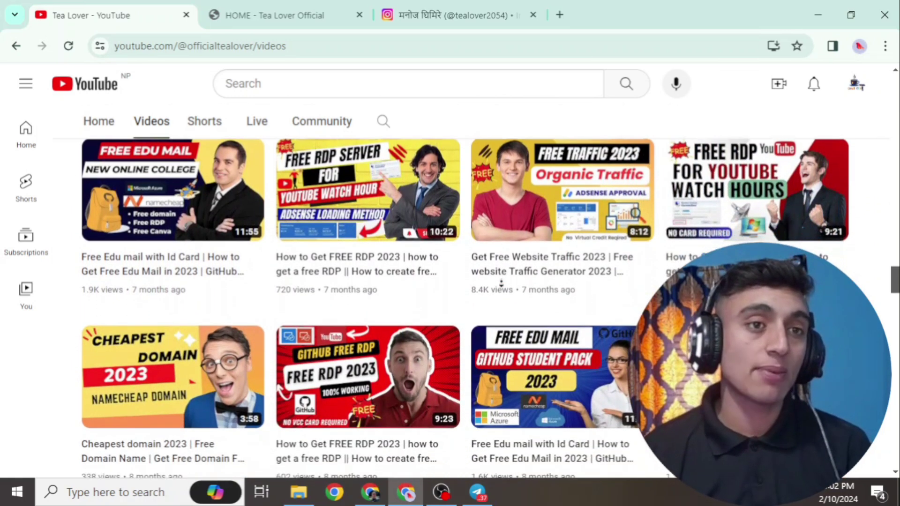
scroll(501, 281, "down", 4)
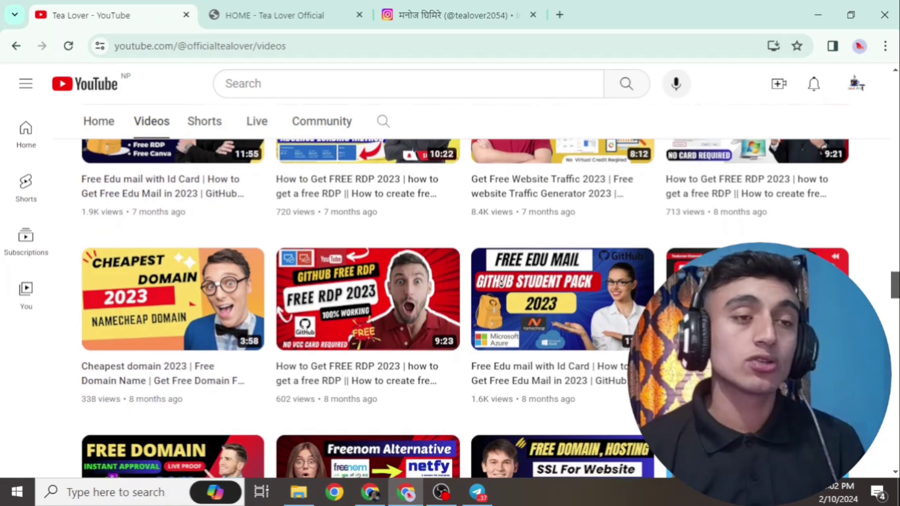
scroll(501, 283, "down", 4)
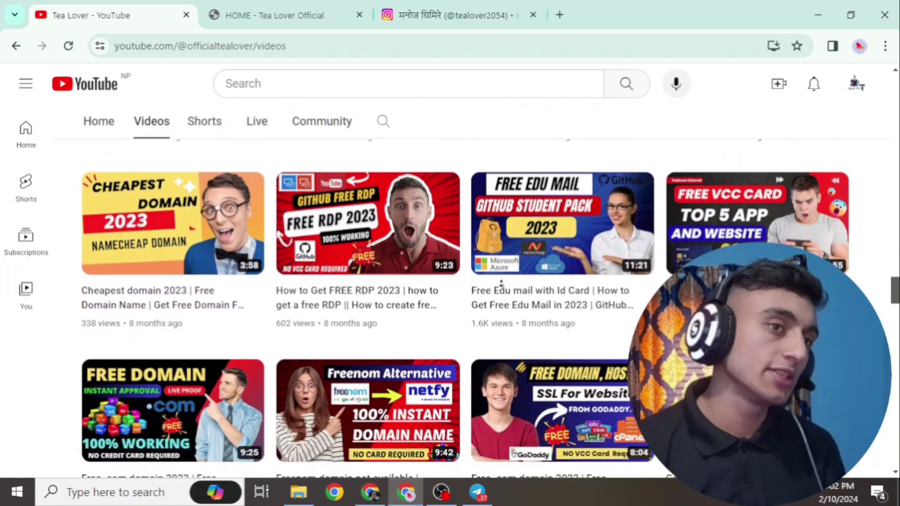
scroll(501, 284, "down", 4)
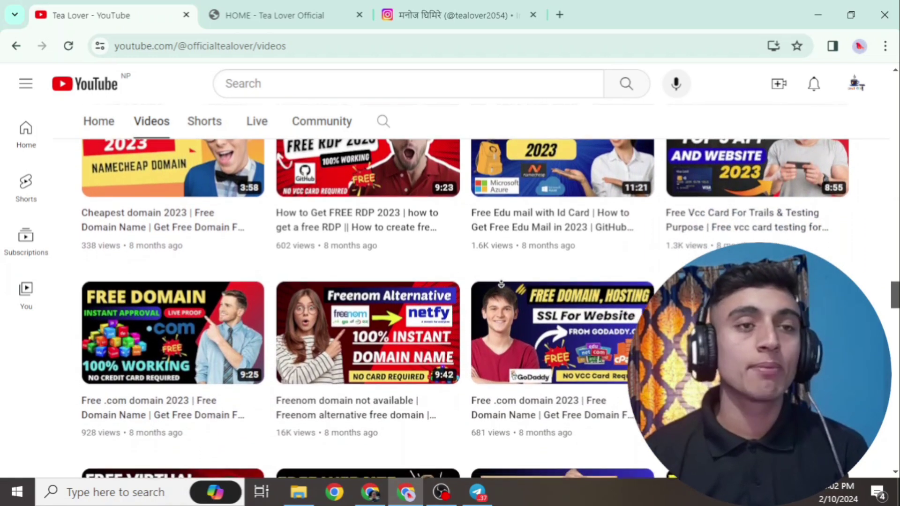
scroll(501, 283, "down", 10)
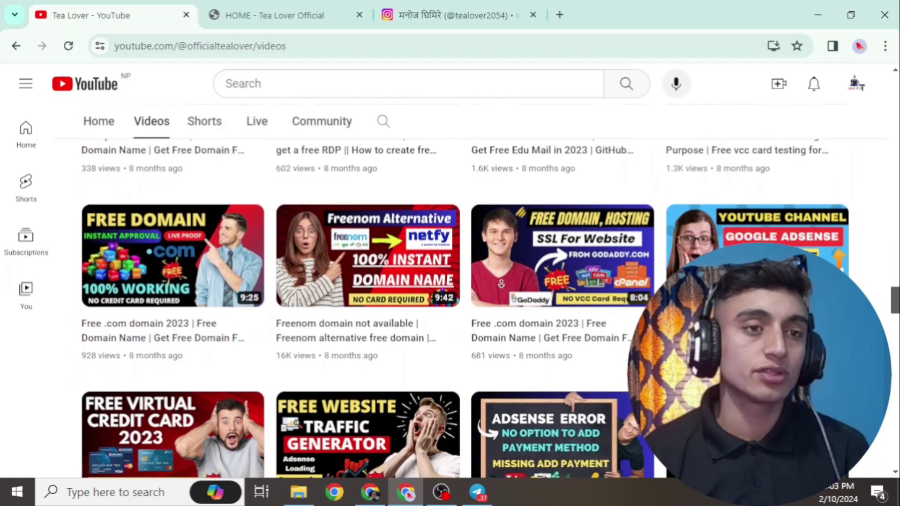
scroll(501, 283, "down", 4)
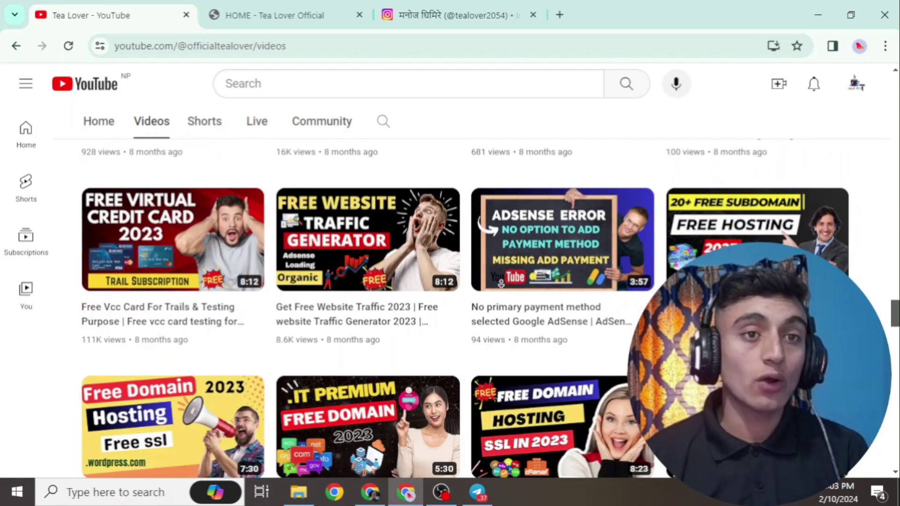
scroll(501, 283, "down", 3)
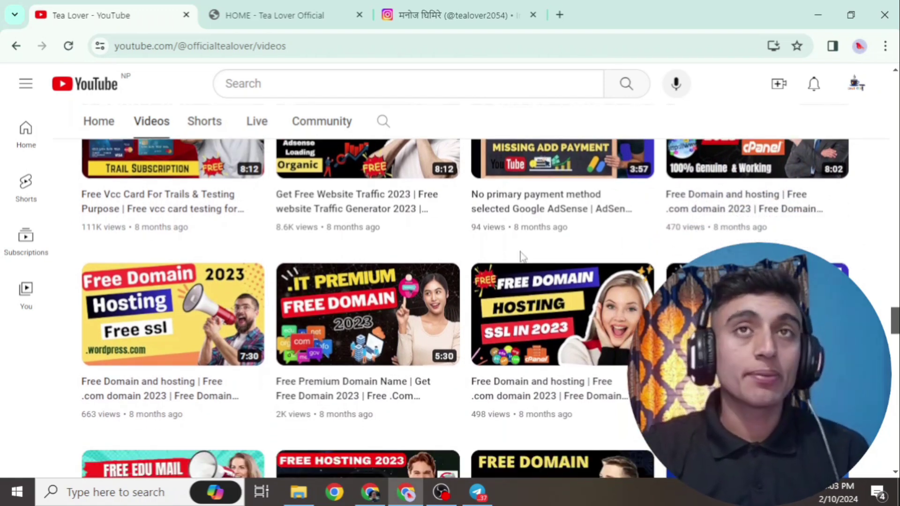
Step: Add a new Chrome tab, briefly check the Tea Lover Official site, then return to it
left_click(560, 15)
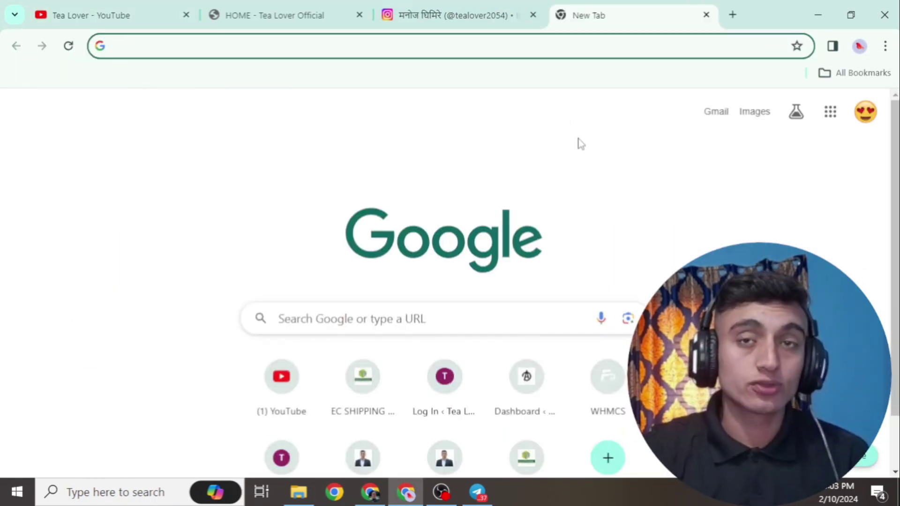
key("ctrl+2")
scroll(337, 258, "down", 8)
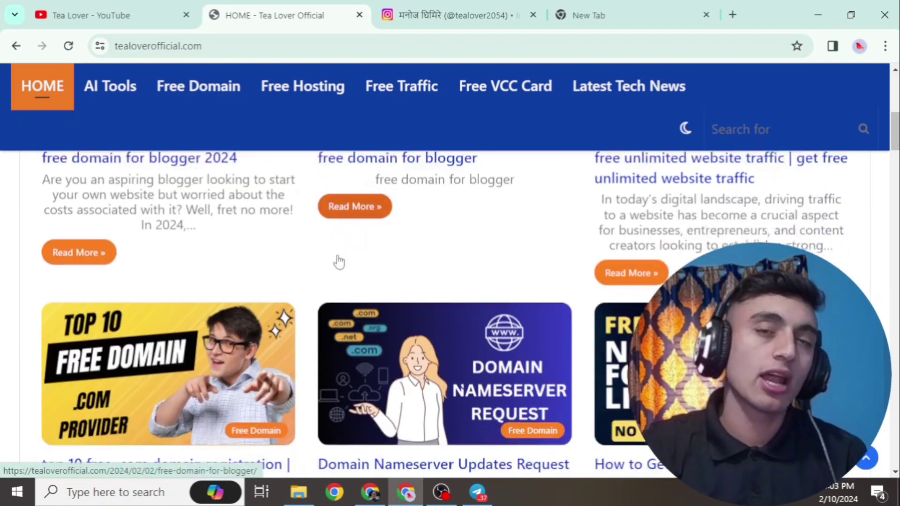
scroll(338, 261, "down", 5)
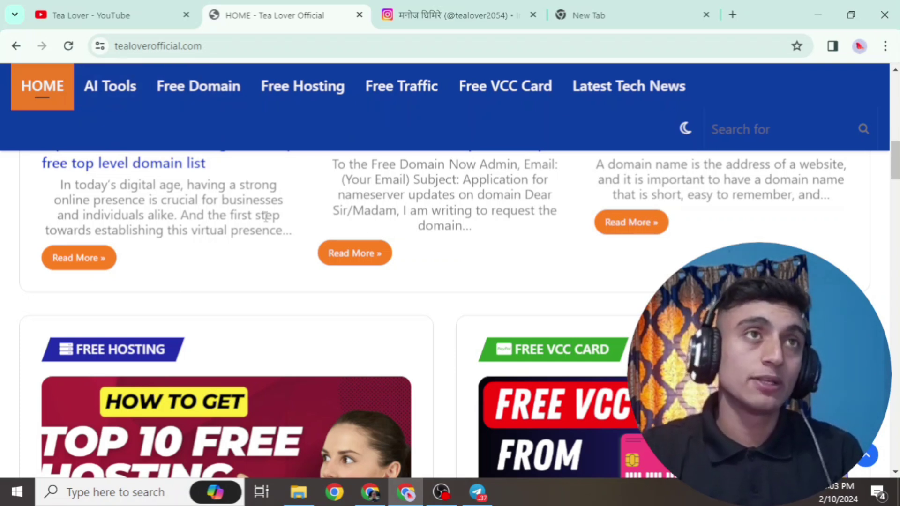
left_click(579, 6)
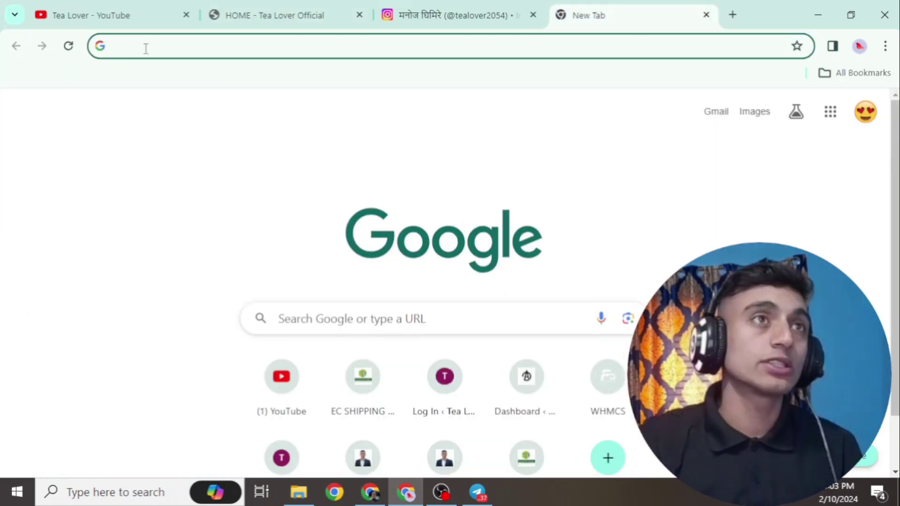
type("https://www.netsons.com/")
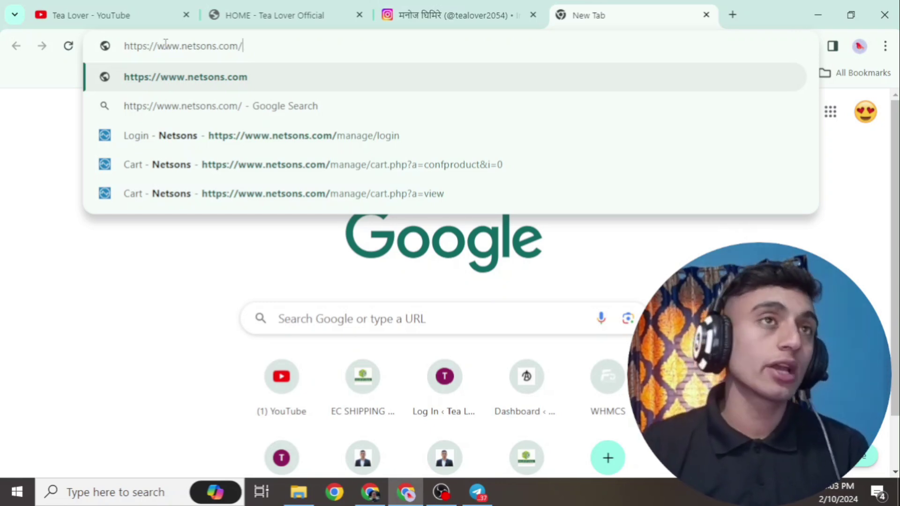
key("Return")
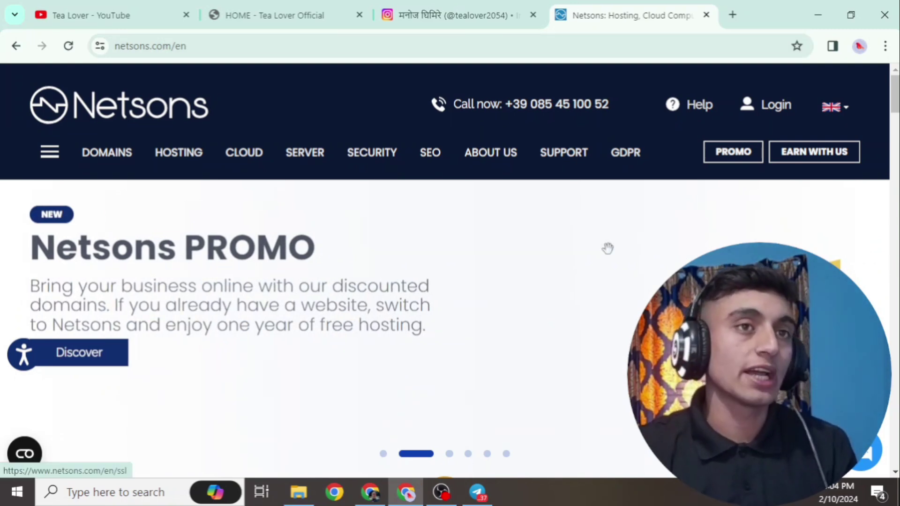
scroll(516, 217, "down", 7)
scroll(519, 218, "up", 2)
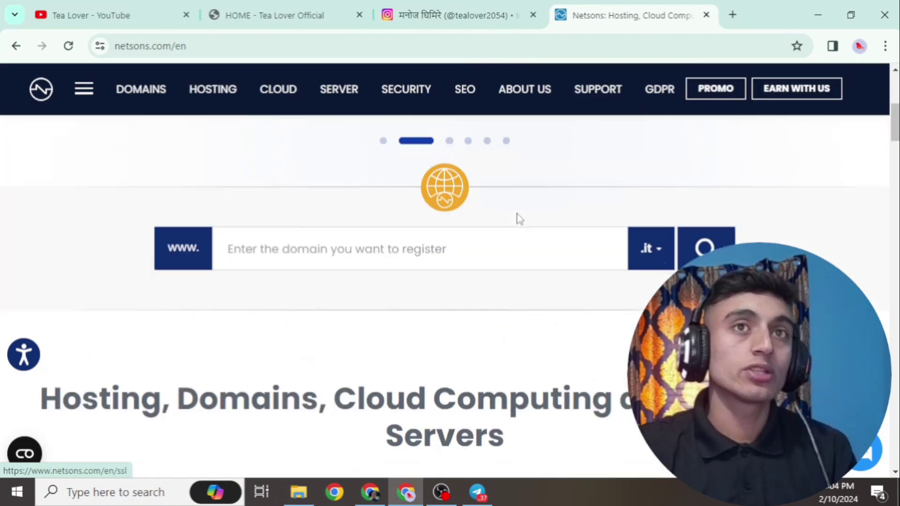
scroll(519, 218, "up", 1)
scroll(520, 225, "down", 5)
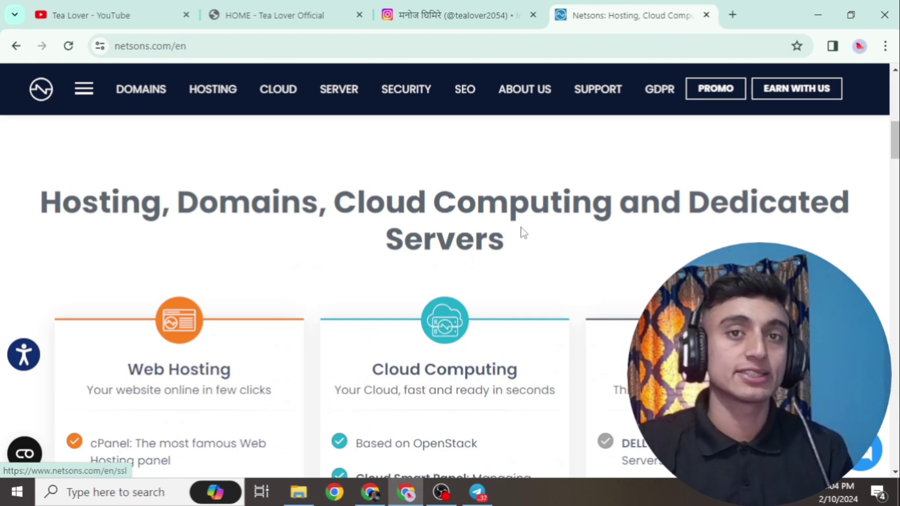
scroll(521, 227, "down", 2)
scroll(522, 231, "down", 4)
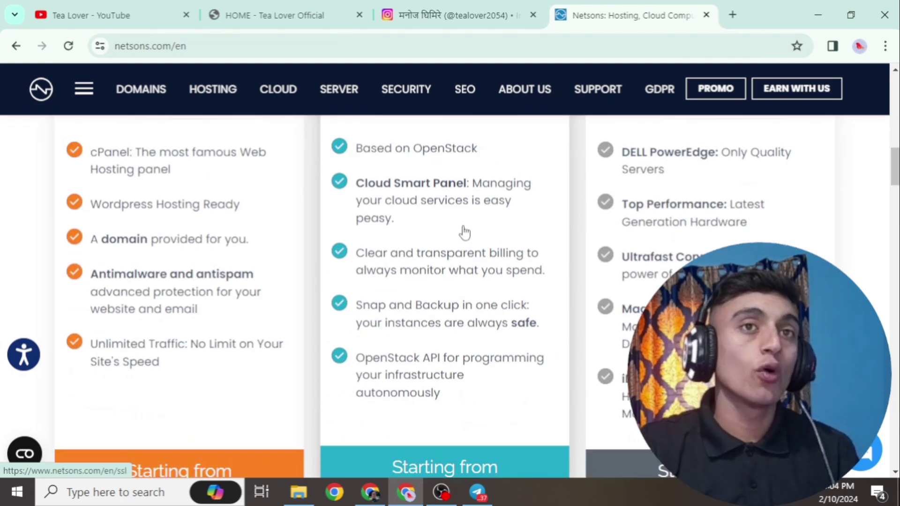
scroll(465, 232, "down", 8)
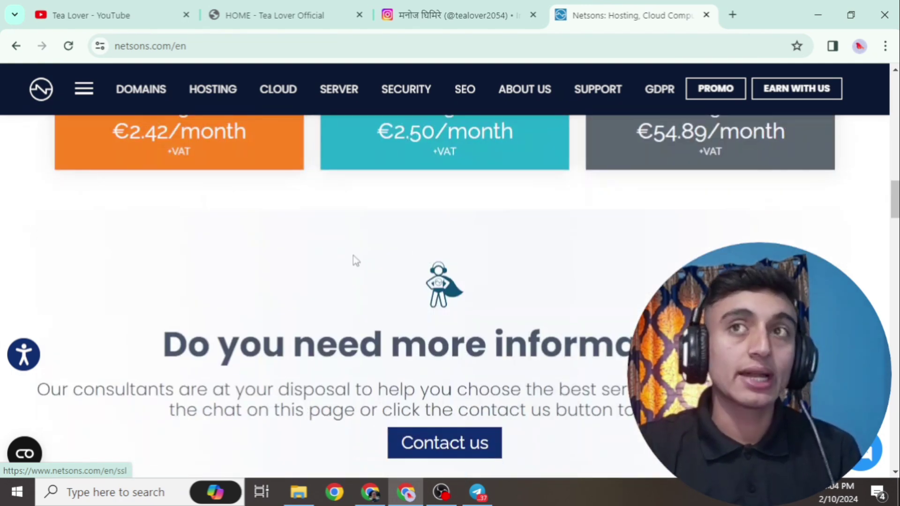
Step: Return to the top of the Netsons homepage and reveal the HOSTING menu with Free Hosting
scroll(355, 261, "up", 2)
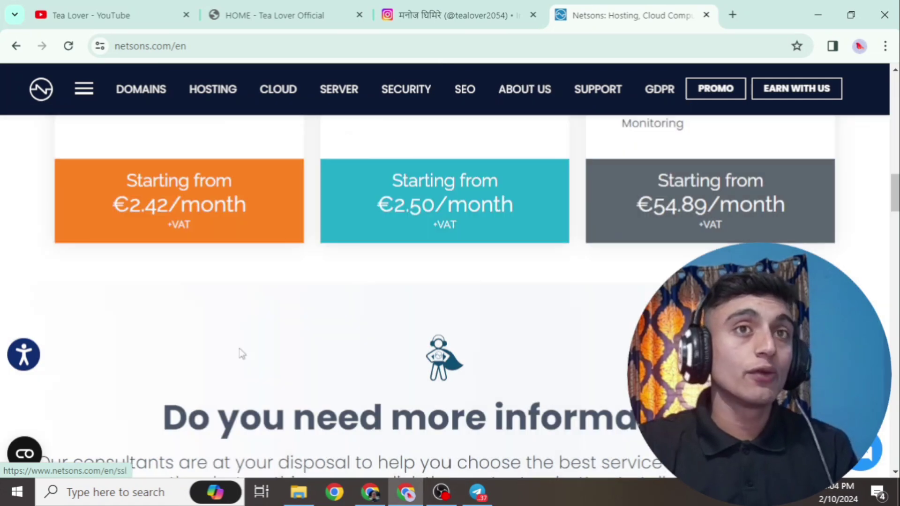
scroll(512, 193, "down", 7)
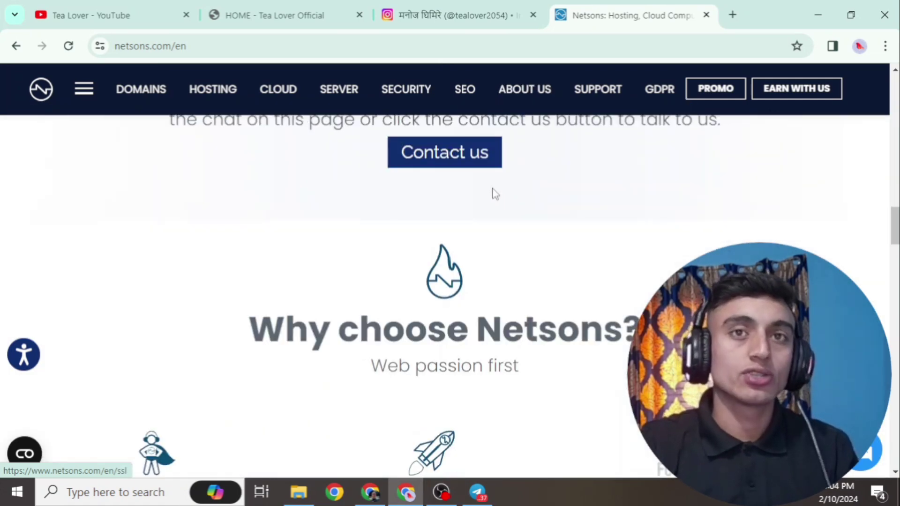
scroll(497, 196, "down", 15)
scroll(500, 234, "up", 4)
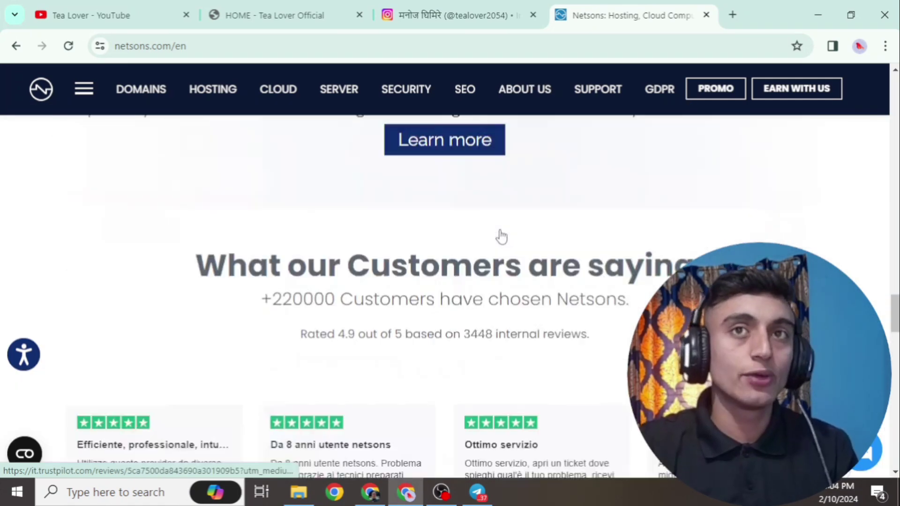
scroll(501, 237, "up", 20)
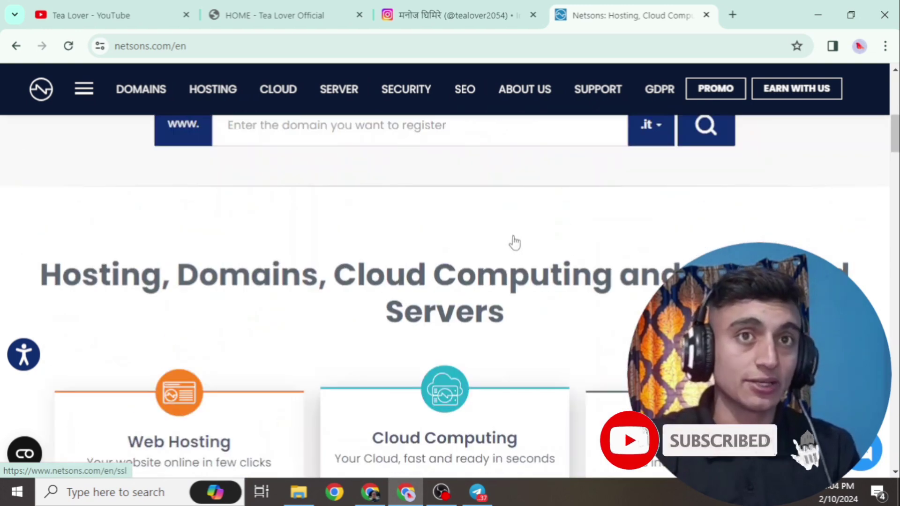
scroll(514, 243, "up", 3)
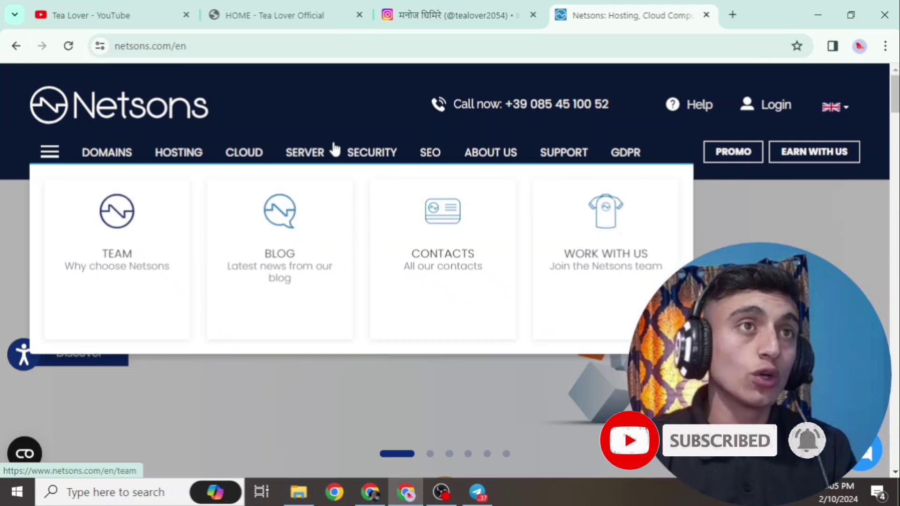
mouse_move(185, 159)
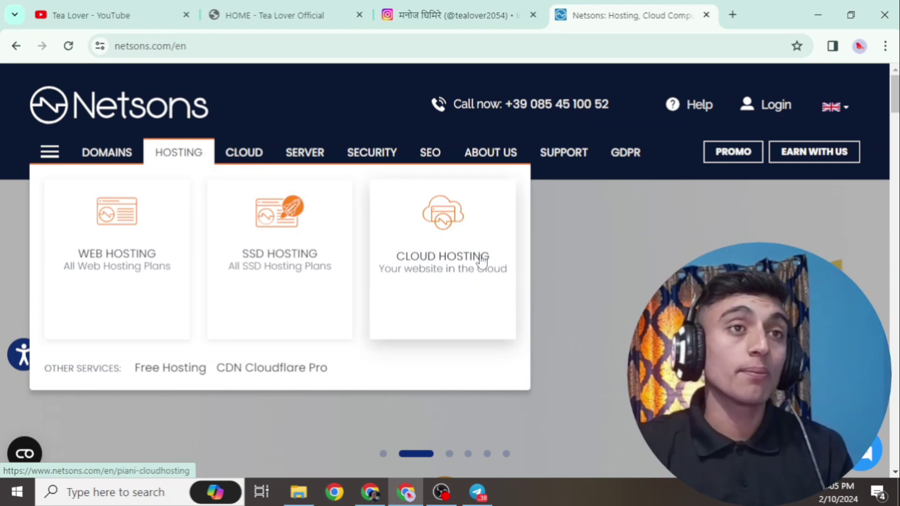
Step: Review the Free Hosting plan's Technical Features table, then start the free Web App hosting order
left_click(170, 368)
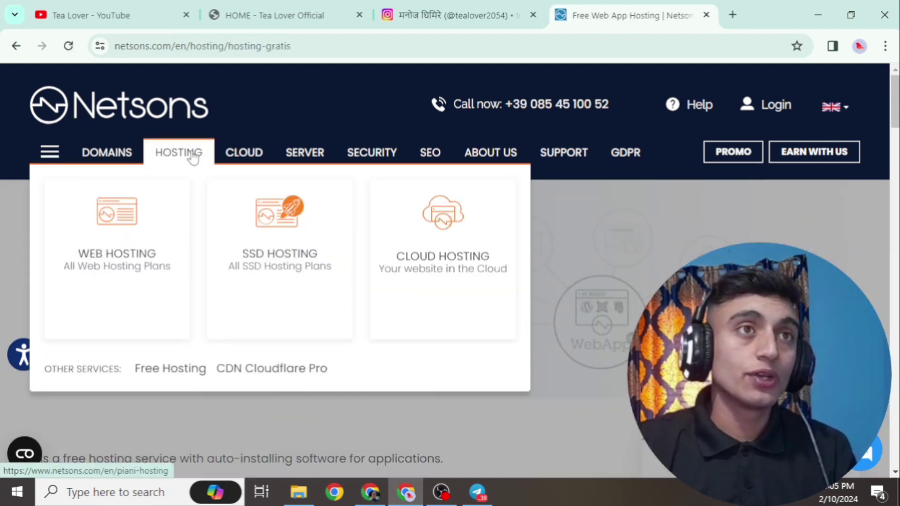
scroll(438, 190, "down", 6)
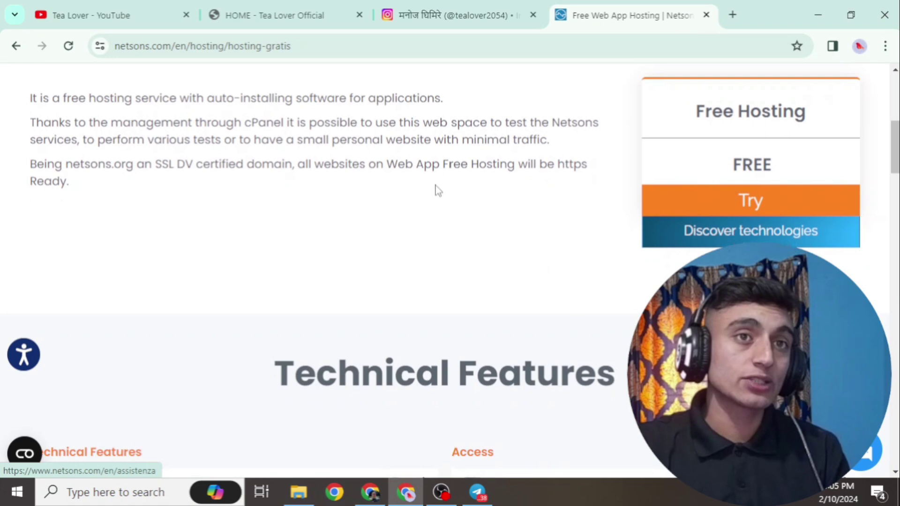
scroll(315, 191, "down", 5)
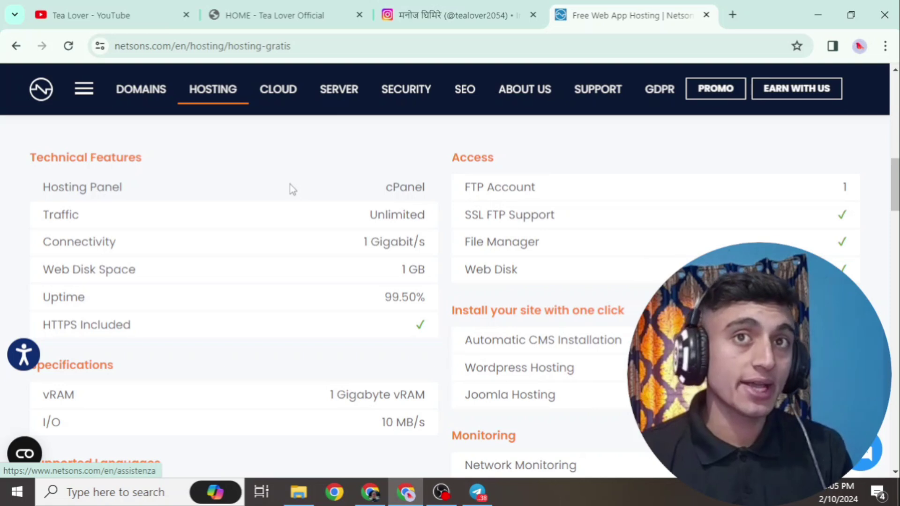
scroll(292, 189, "down", 5)
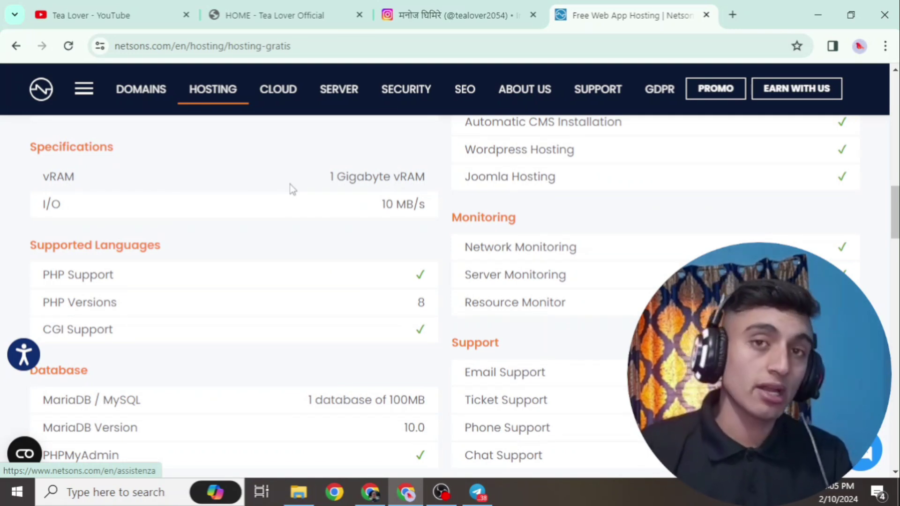
scroll(356, 289, "up", 3)
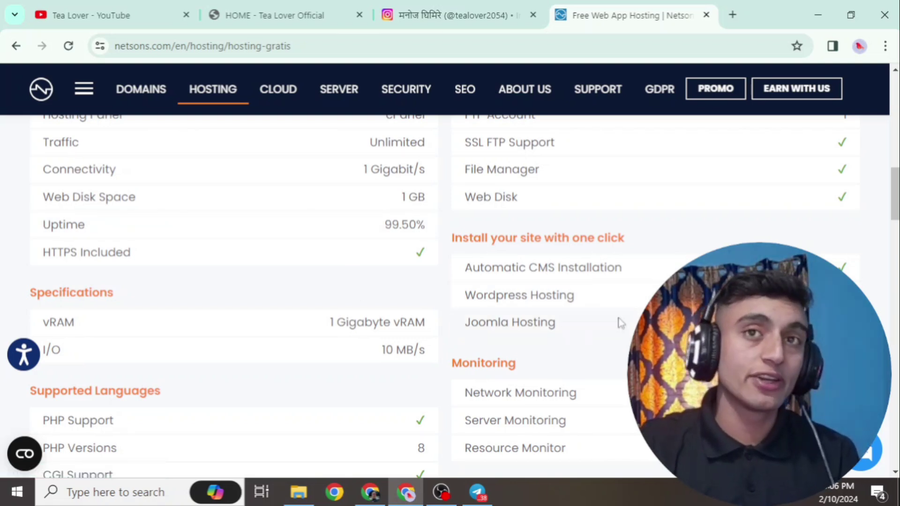
scroll(584, 371, "up", 9)
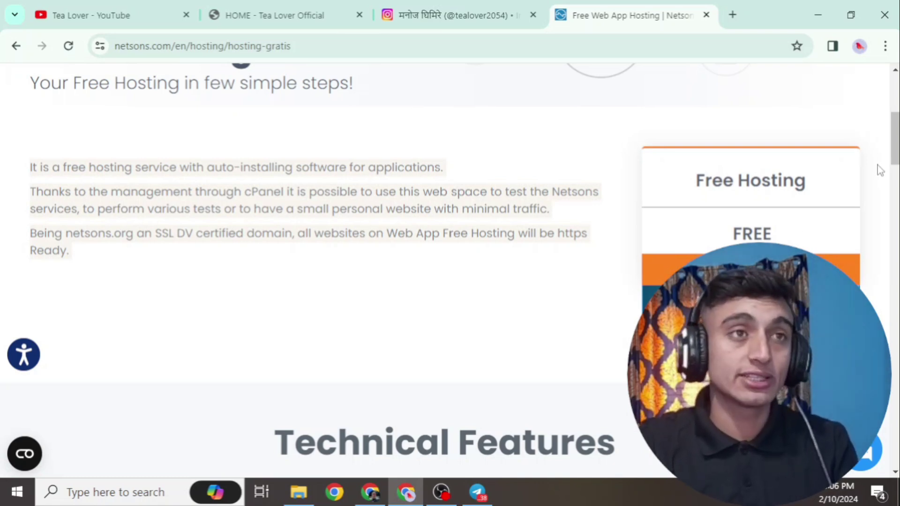
left_click(750, 271)
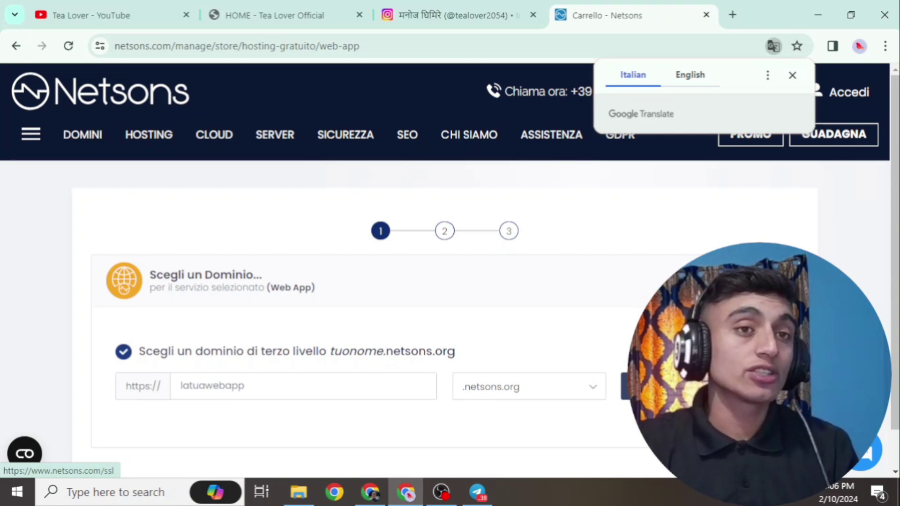
Step: Translate the Italian order page into English and expand the domain extension dropdown
right_click(565, 205)
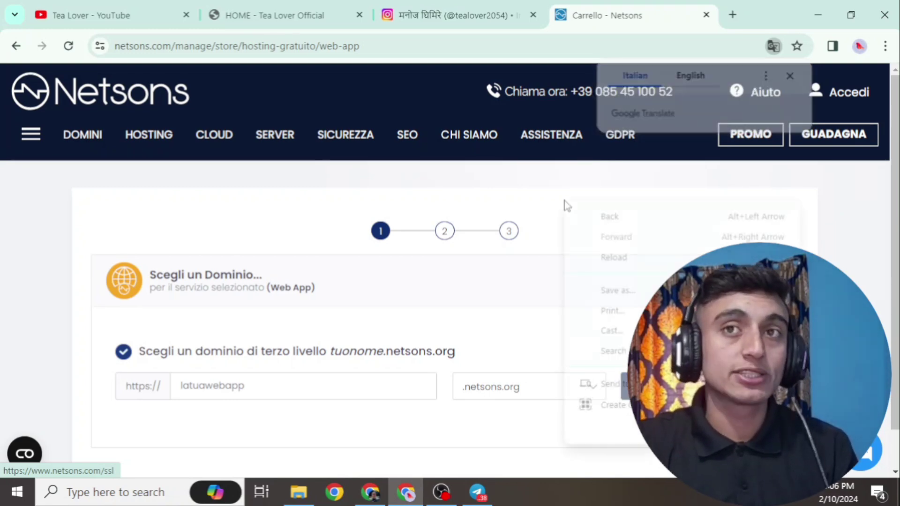
scroll(585, 328, "down", 3)
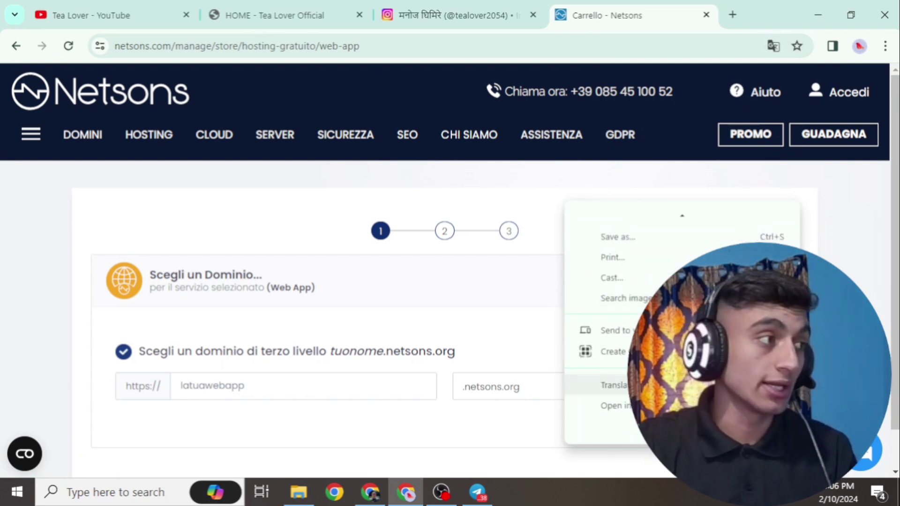
left_click(613, 385)
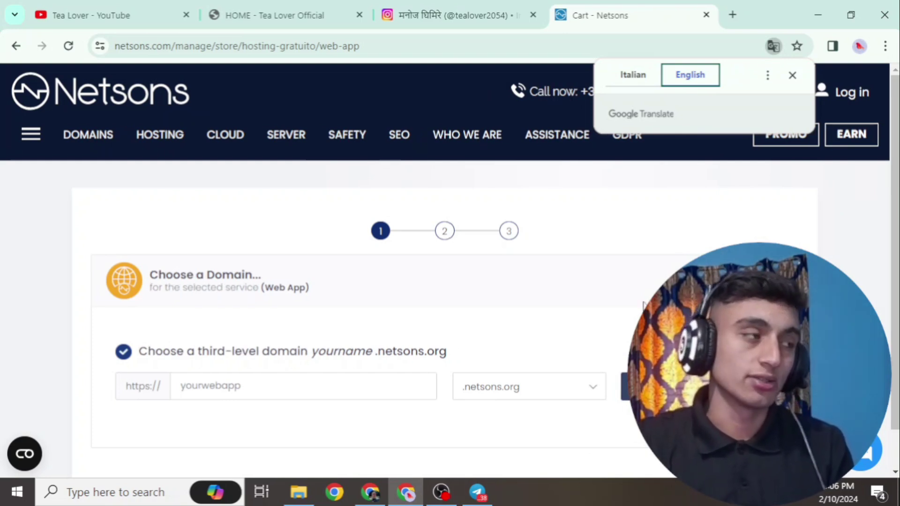
scroll(589, 246, "down", 1)
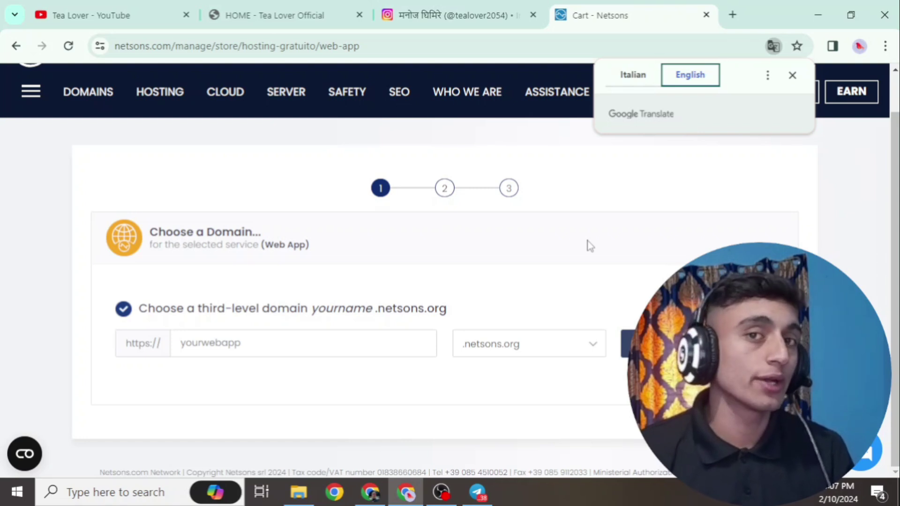
left_click(536, 344)
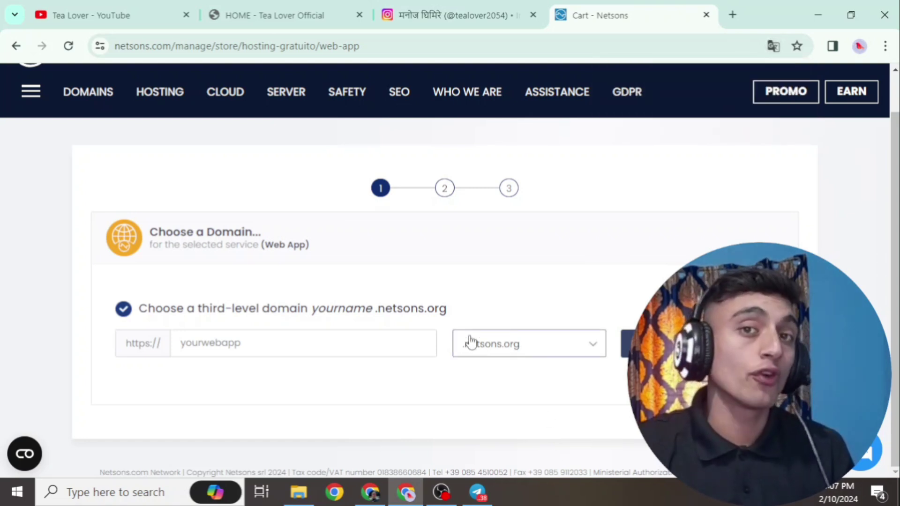
Step: Enter tealover as the subdomain with the .netsons.org extension and submit it
left_click(471, 342)
left_click(507, 270)
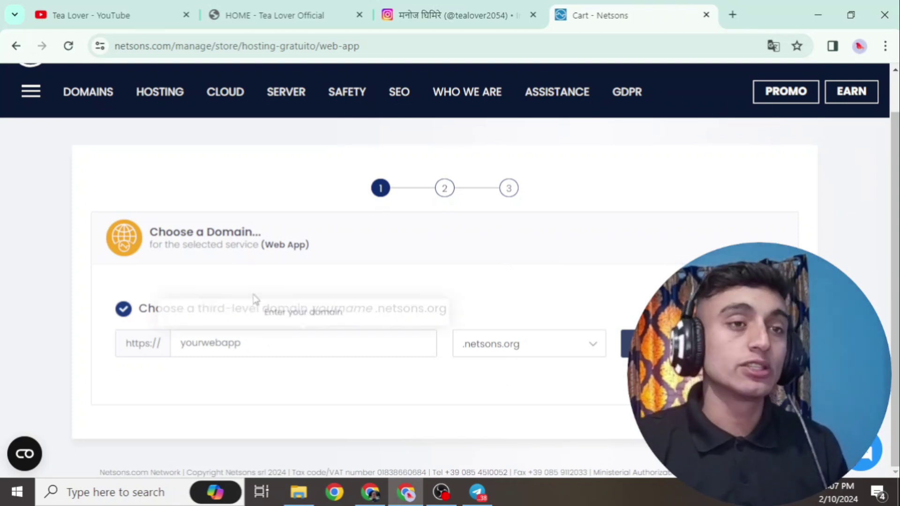
left_click(222, 346)
type("t")
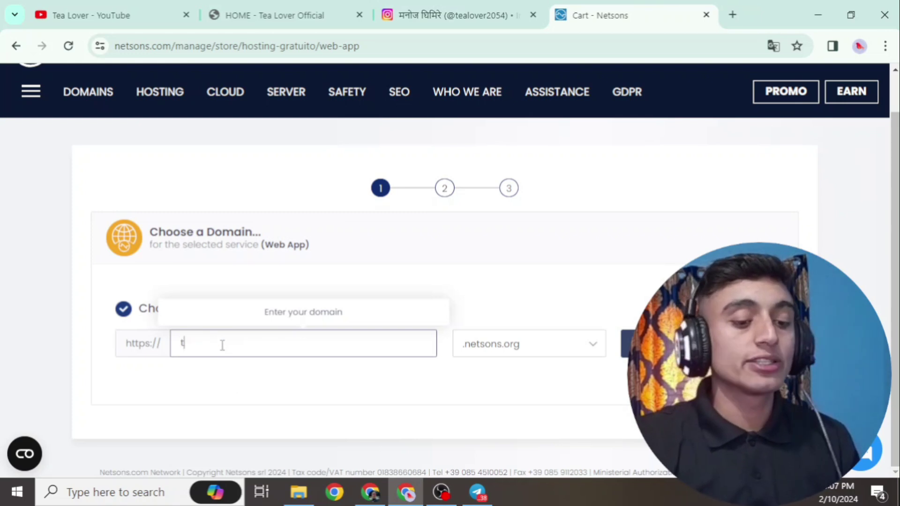
type("ealover")
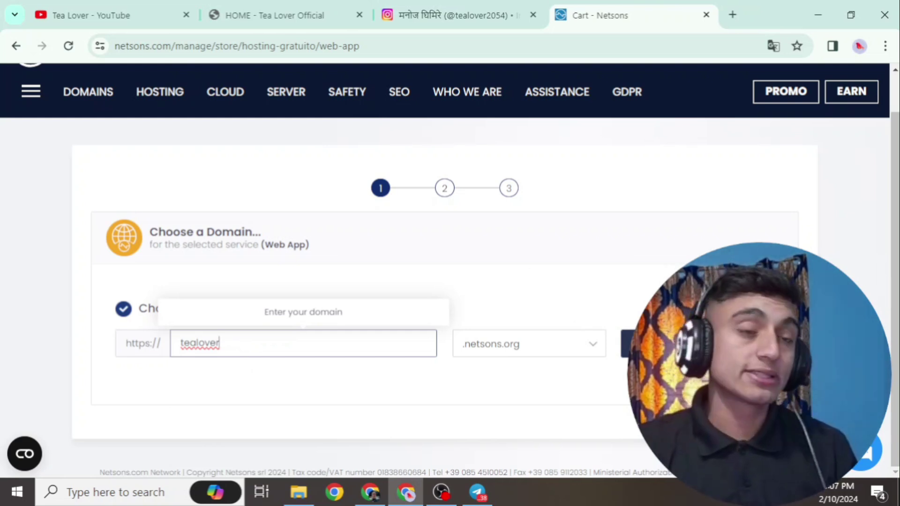
key("Return")
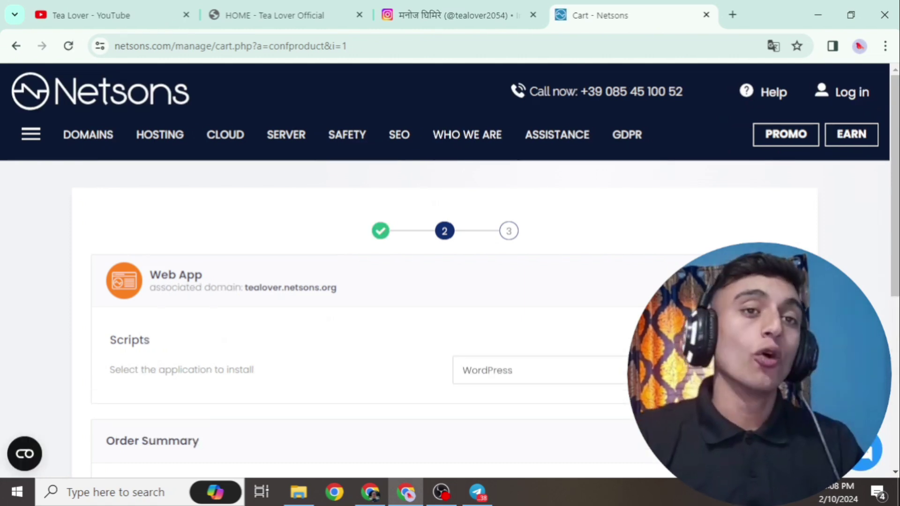
scroll(512, 284, "down", 3)
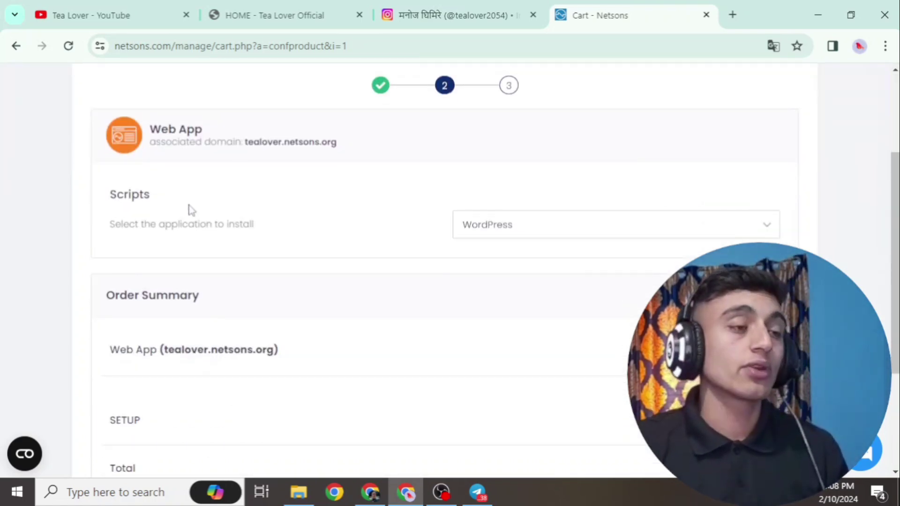
left_click(521, 227)
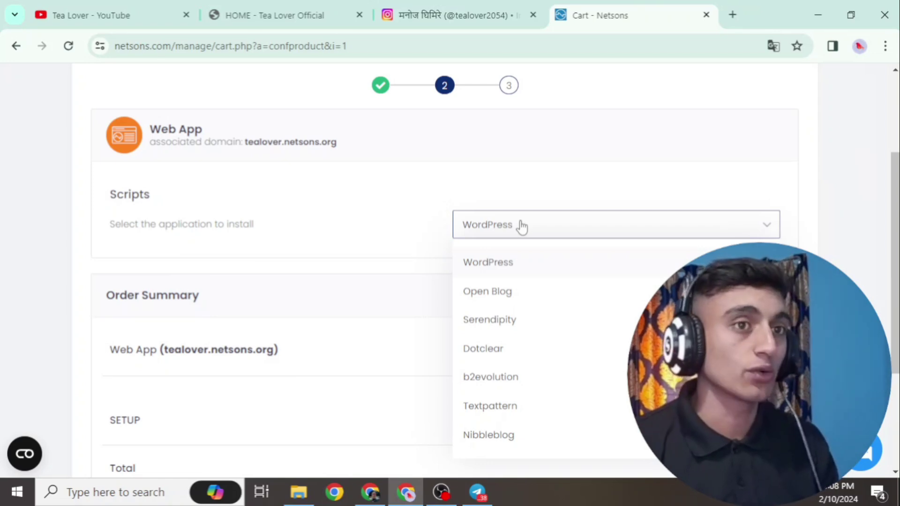
left_click(502, 191)
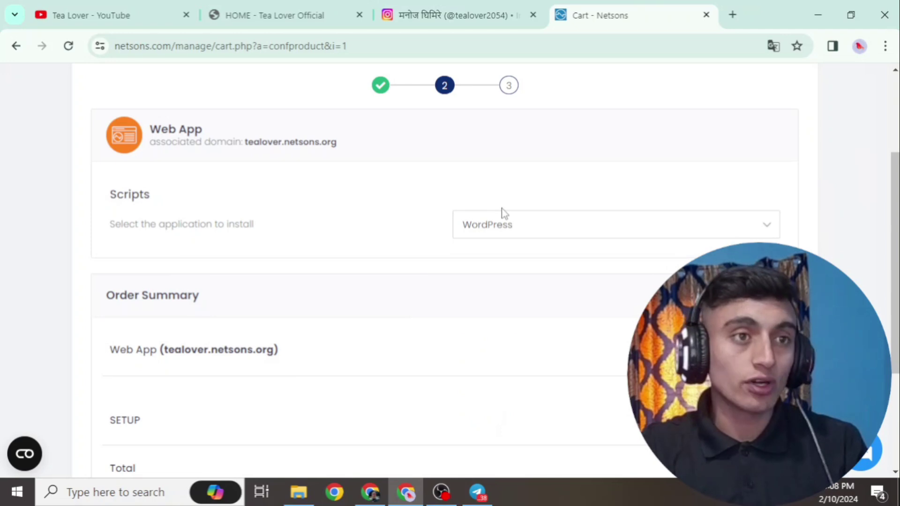
scroll(506, 216, "down", 2)
left_click_drag(228, 277, 166, 275)
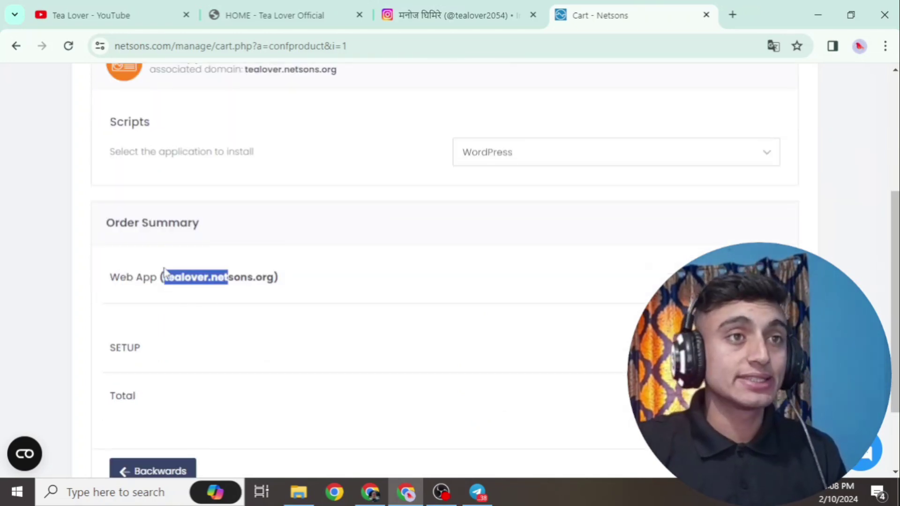
left_click(167, 275)
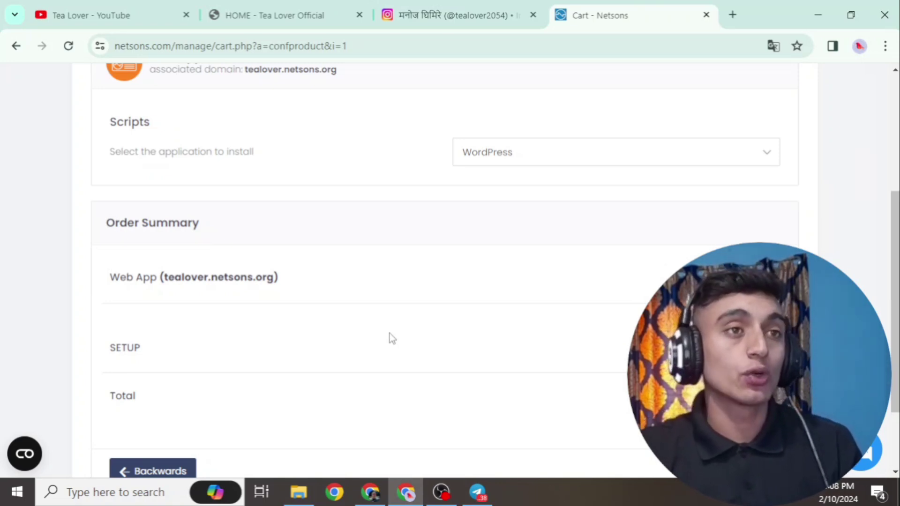
scroll(386, 336, "down", 2)
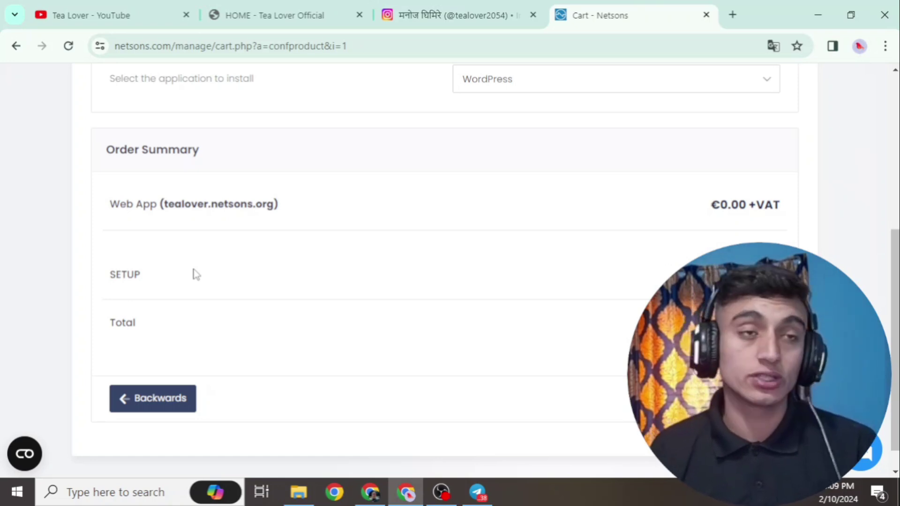
scroll(430, 362, "down", 1)
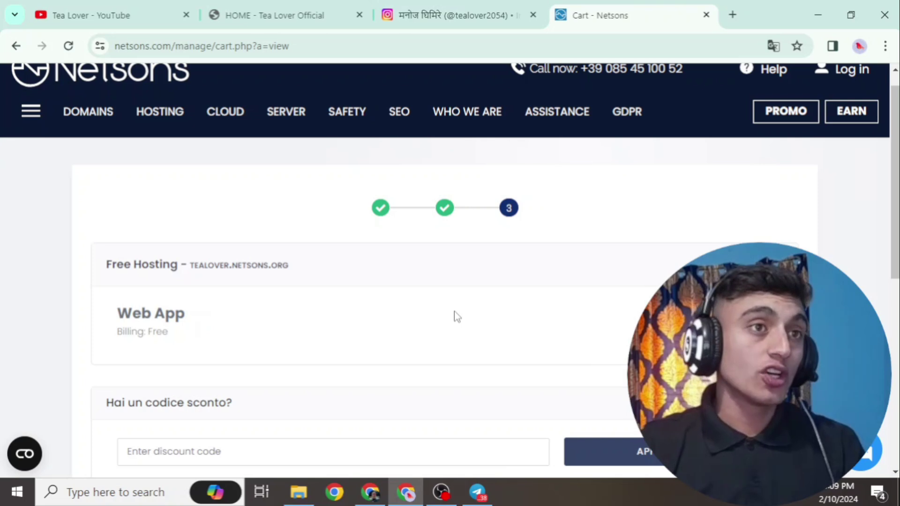
Step: Review the Free Hosting cart for tealover.netsons.org down to the €0.00 total and login box
left_click_drag(193, 261, 316, 263)
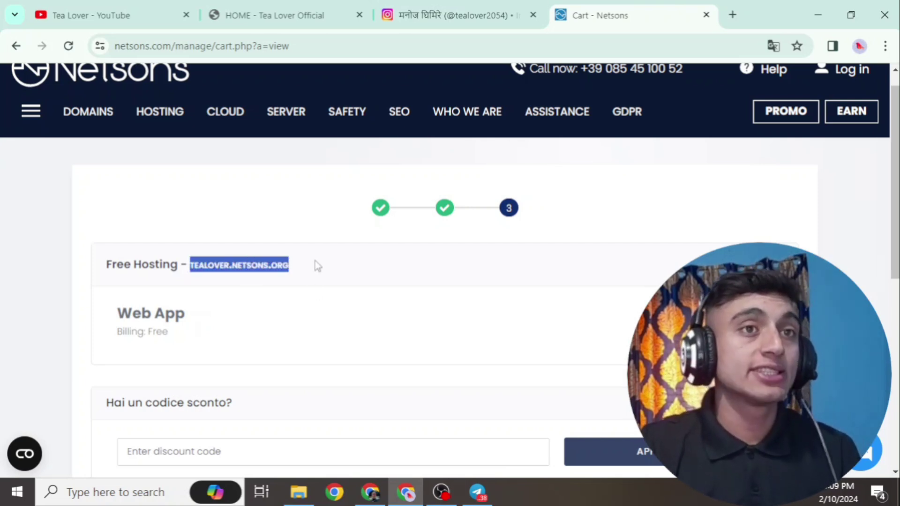
left_click_drag(113, 262, 140, 256)
scroll(271, 259, "down", 2)
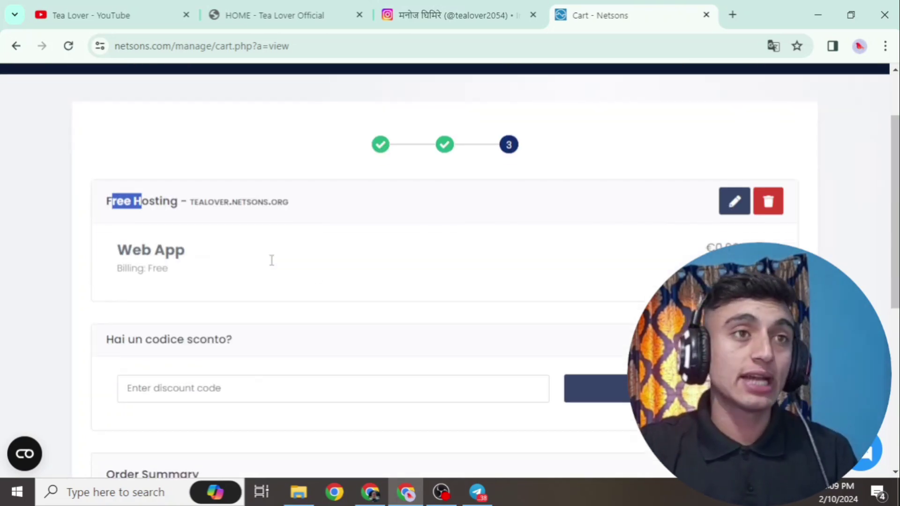
left_click(818, 242)
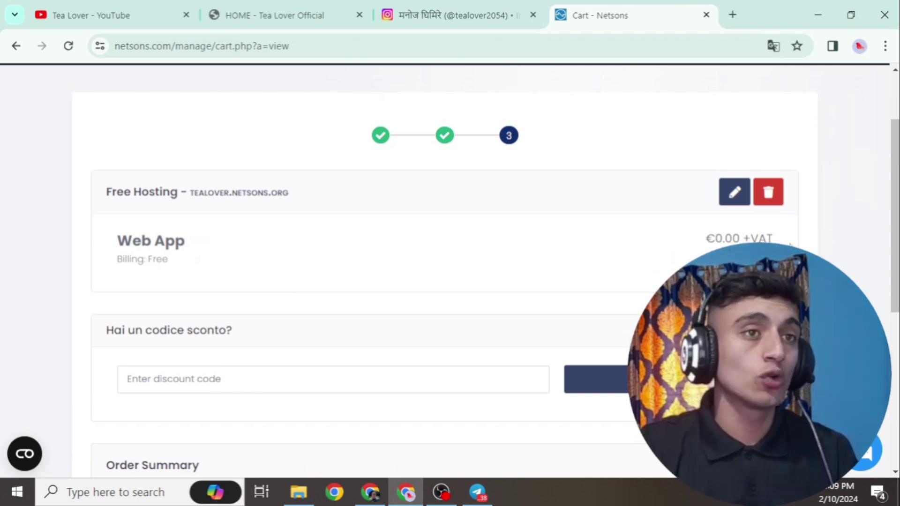
scroll(332, 256, "down", 3)
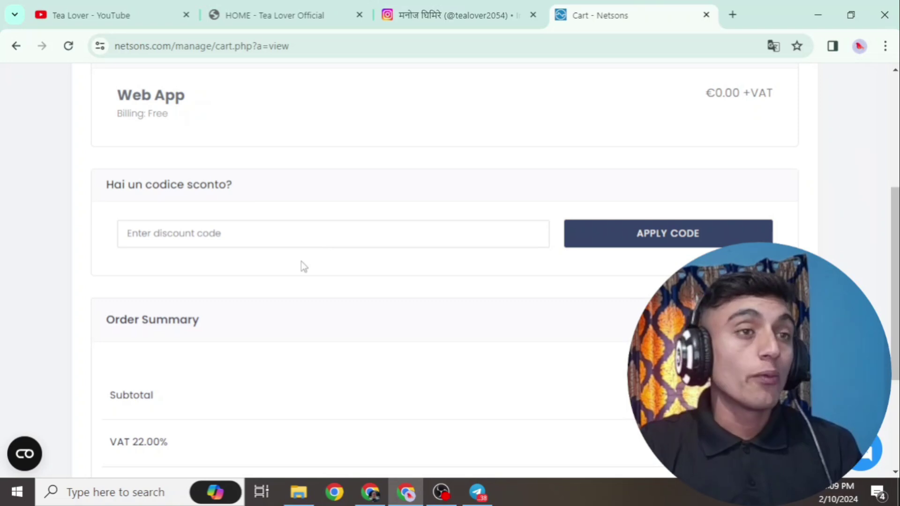
scroll(300, 261, "down", 4)
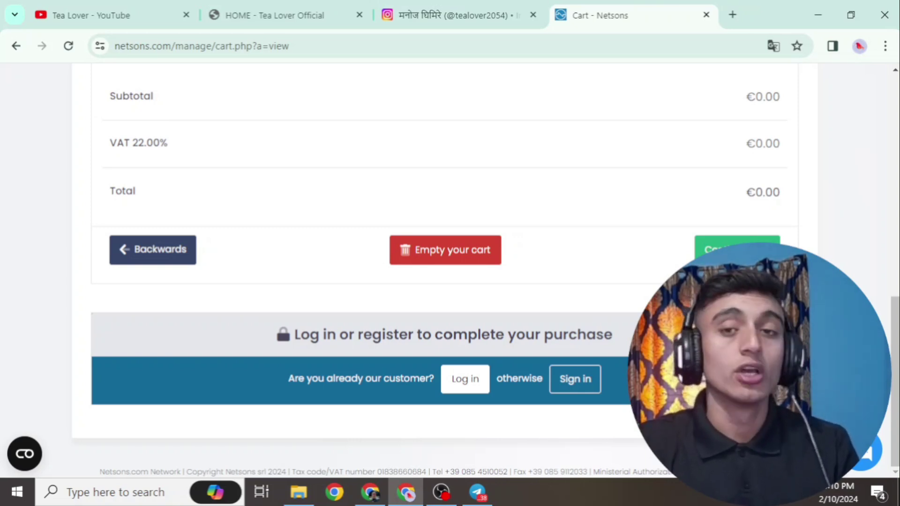
Step: Open the Sign in link in a new tab, translate it to English, and select the email field
right_click(566, 374)
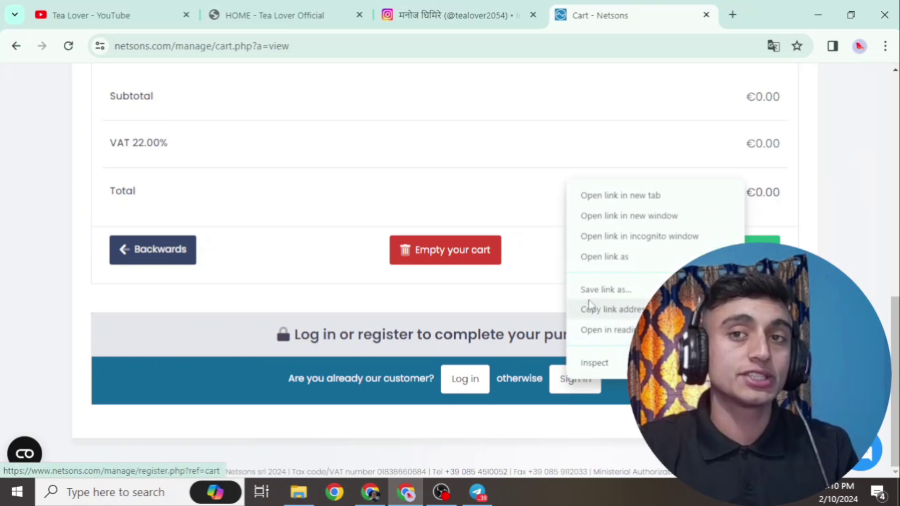
left_click(620, 195)
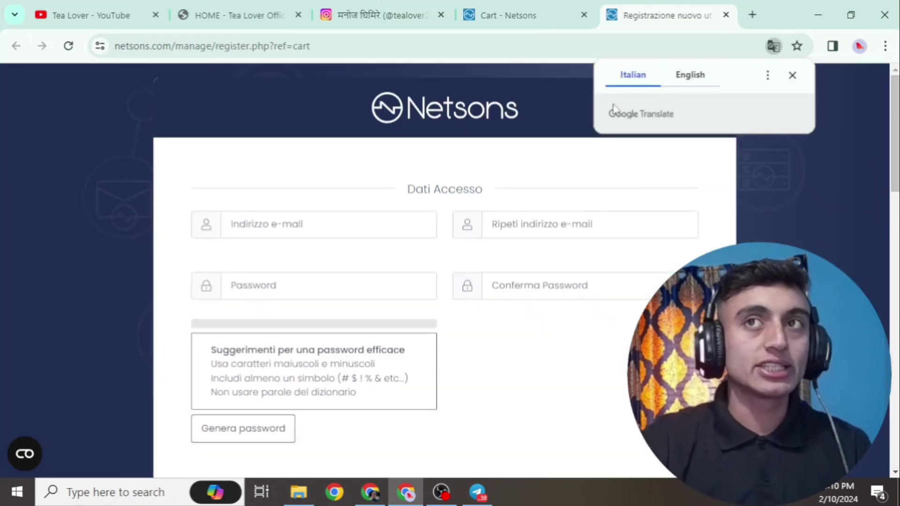
left_click(690, 77)
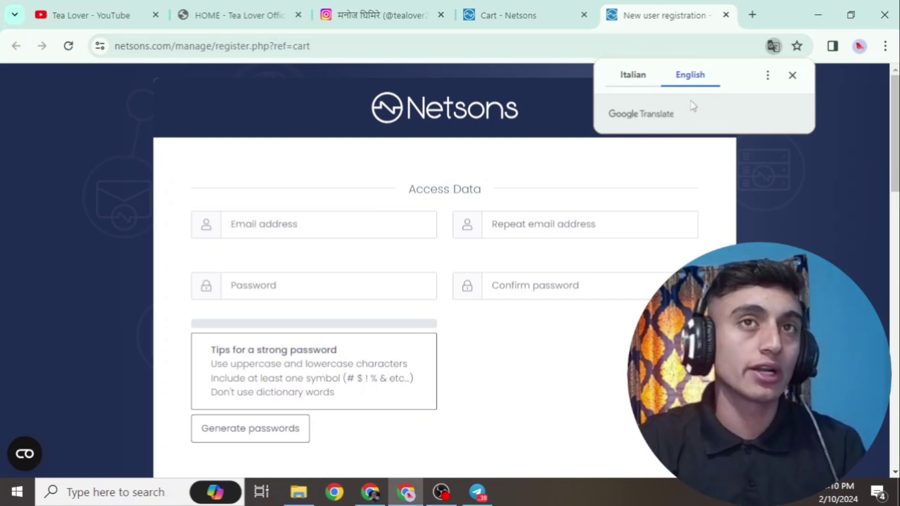
right_click(252, 83)
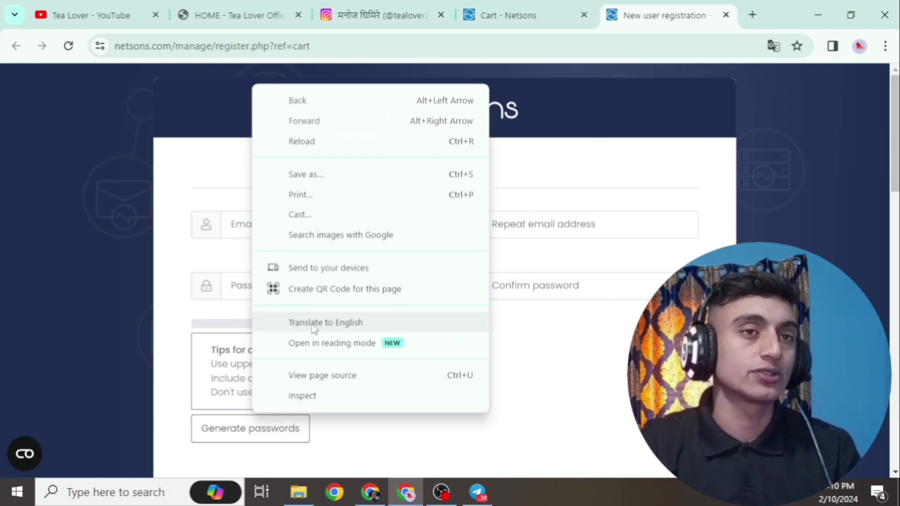
left_click(239, 227)
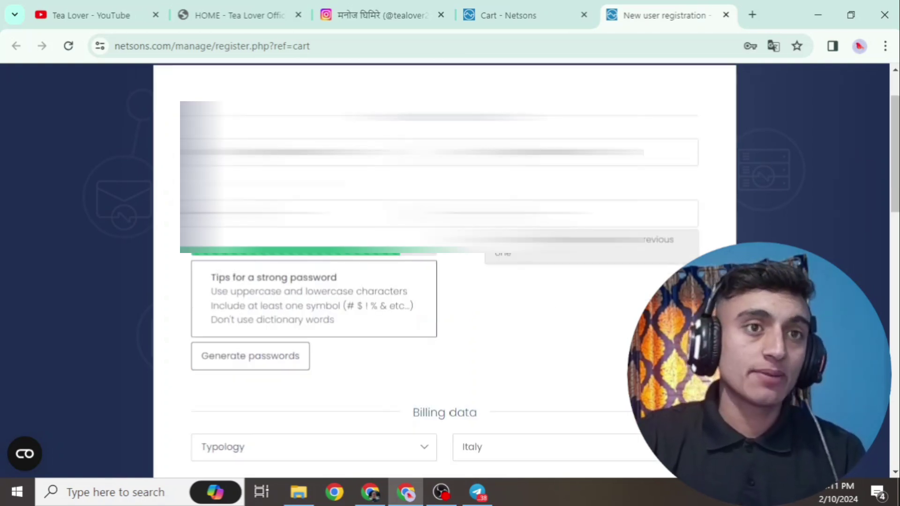
Step: Set Typology to Private, enter the SMS verification code, and accept the terms and SMS notifications
scroll(444, 270, "down", 8)
scroll(444, 271, "up", 2)
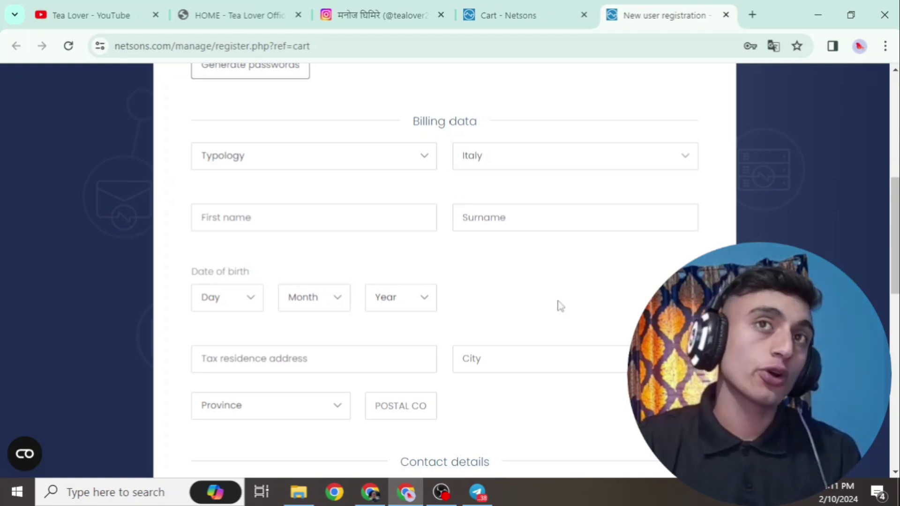
scroll(553, 265, "down", 2)
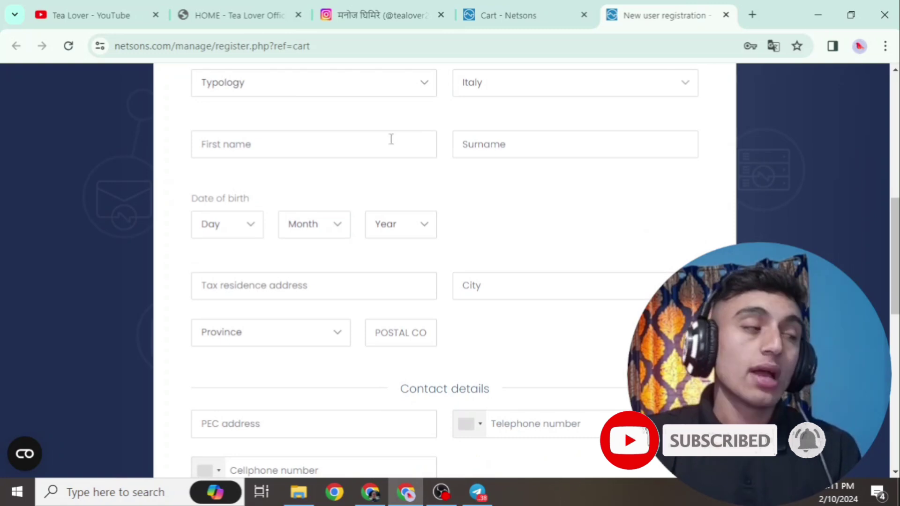
scroll(541, 197, "down", 5)
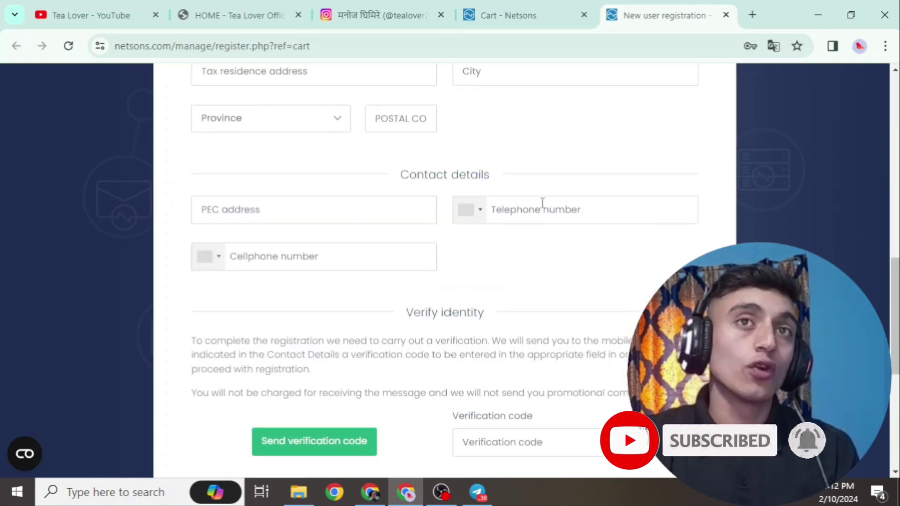
scroll(539, 206, "up", 8)
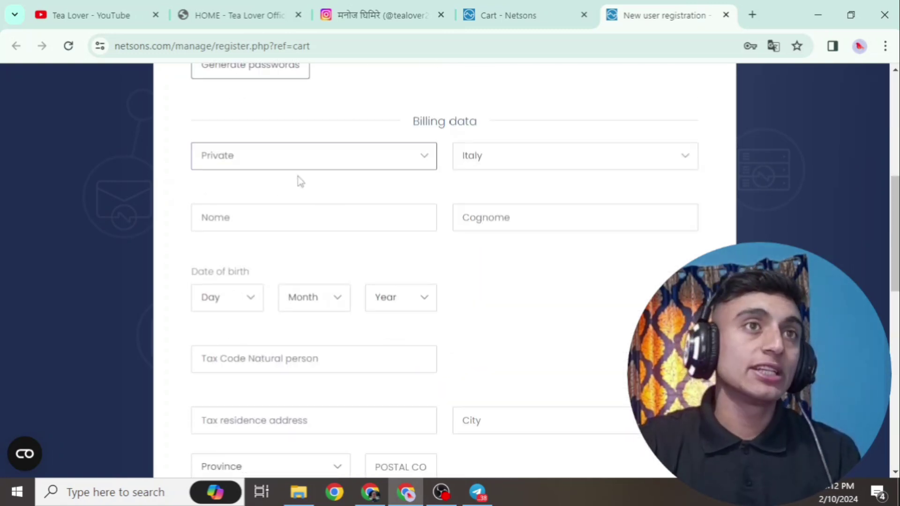
left_click(258, 158)
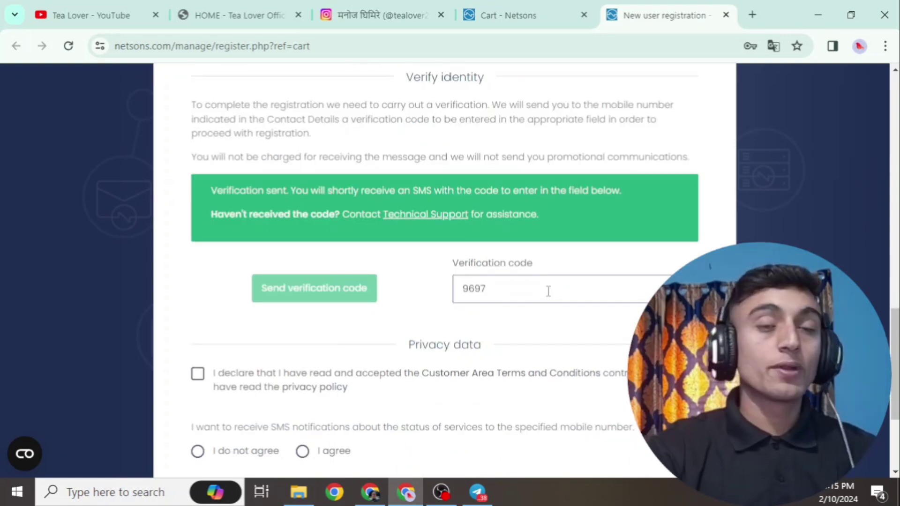
type("53")
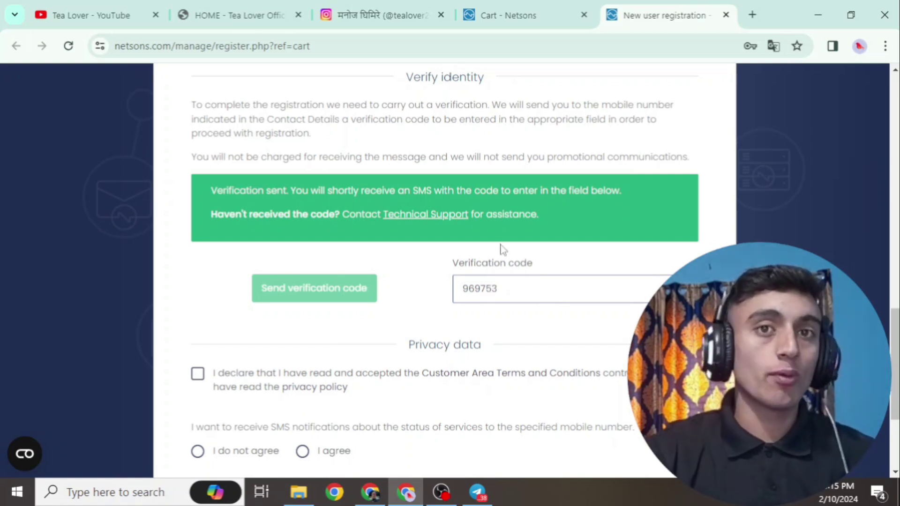
scroll(503, 248, "down", 3)
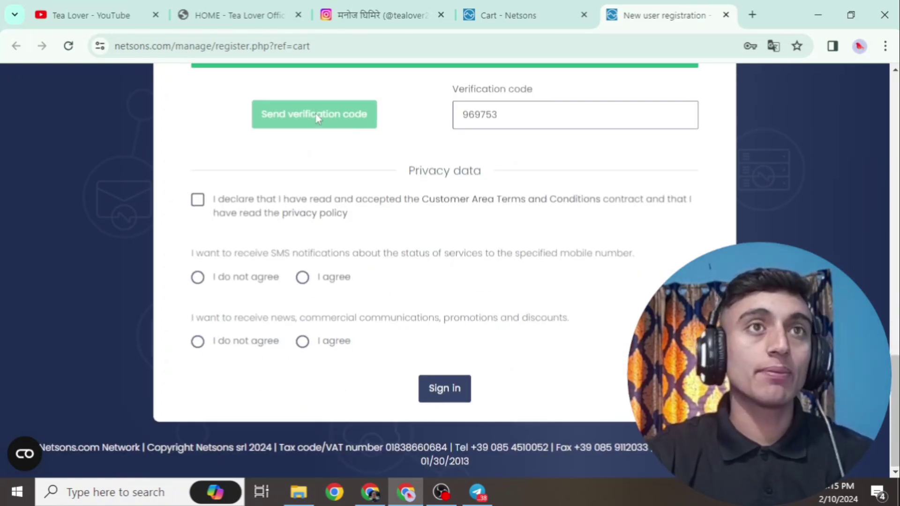
left_click(197, 199)
left_click(302, 277)
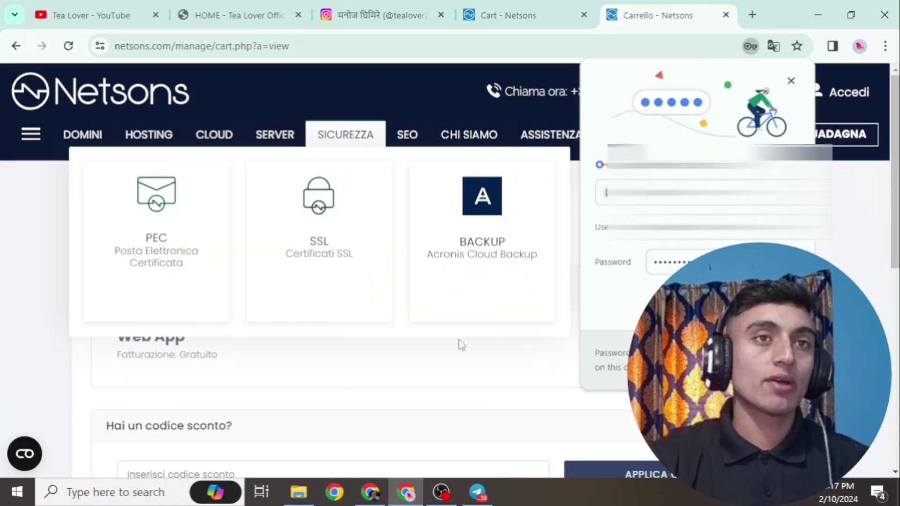
Step: Translate the cart page into English and scroll down to the €0.00 EUR checkout
scroll(369, 320, "down", 1)
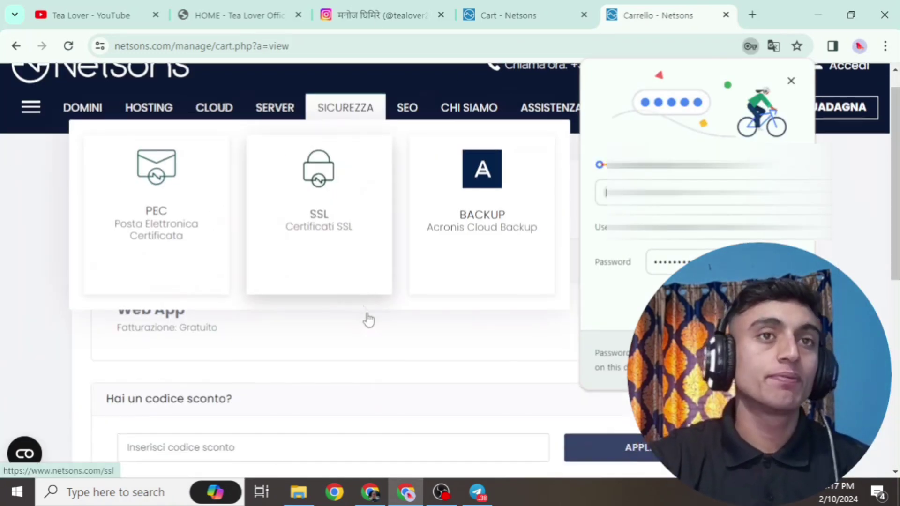
scroll(369, 320, "down", 3)
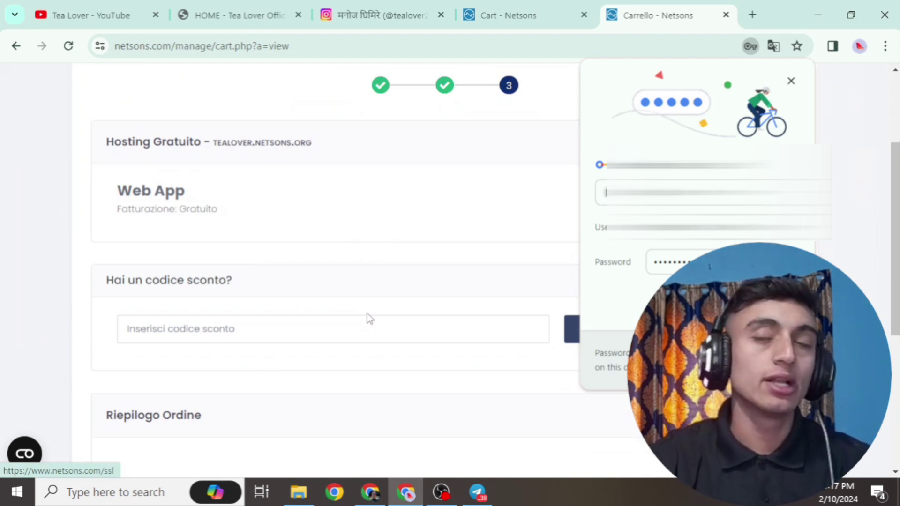
right_click(395, 134)
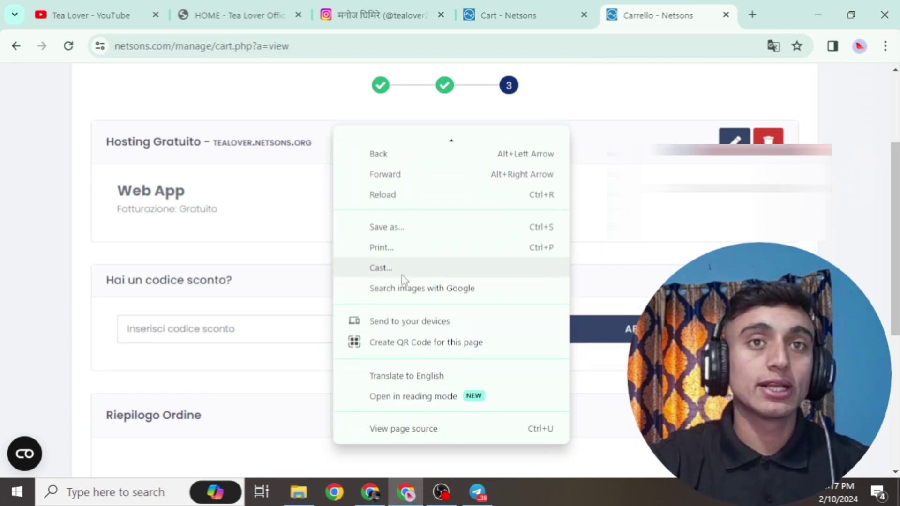
left_click(402, 376)
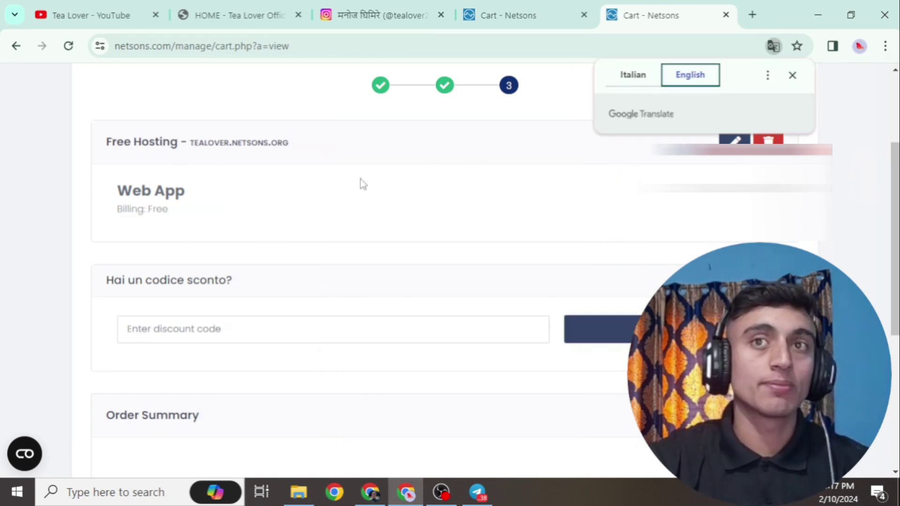
scroll(332, 219, "down", 5)
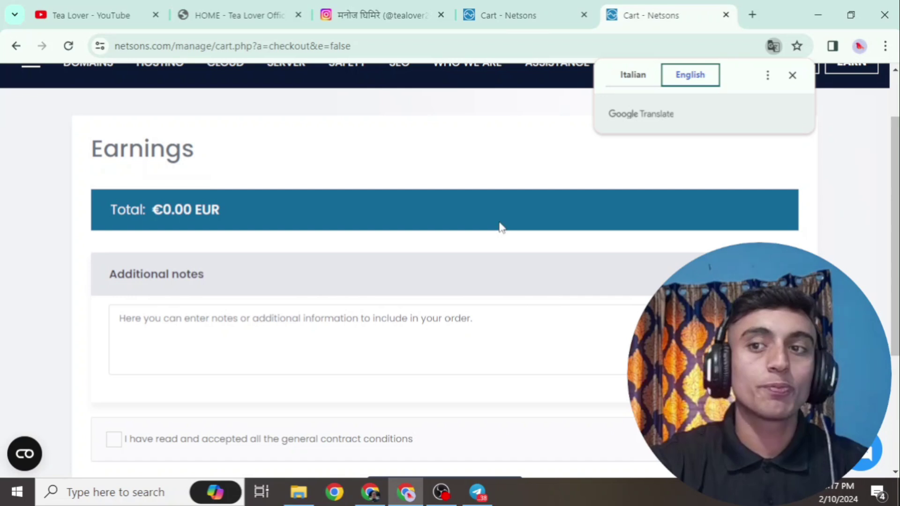
Step: Accept all the general contract conditions and complete the free €0.00 hosting order
scroll(487, 225, "down", 3)
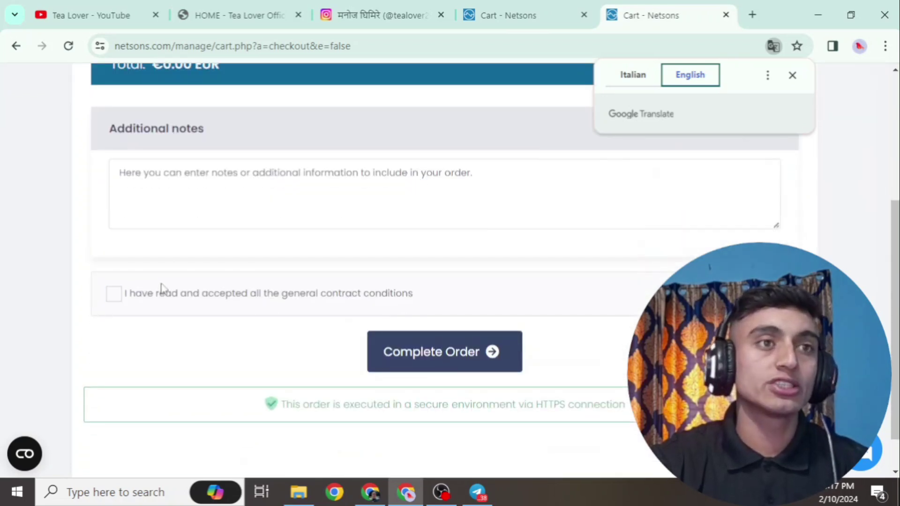
left_click(114, 294)
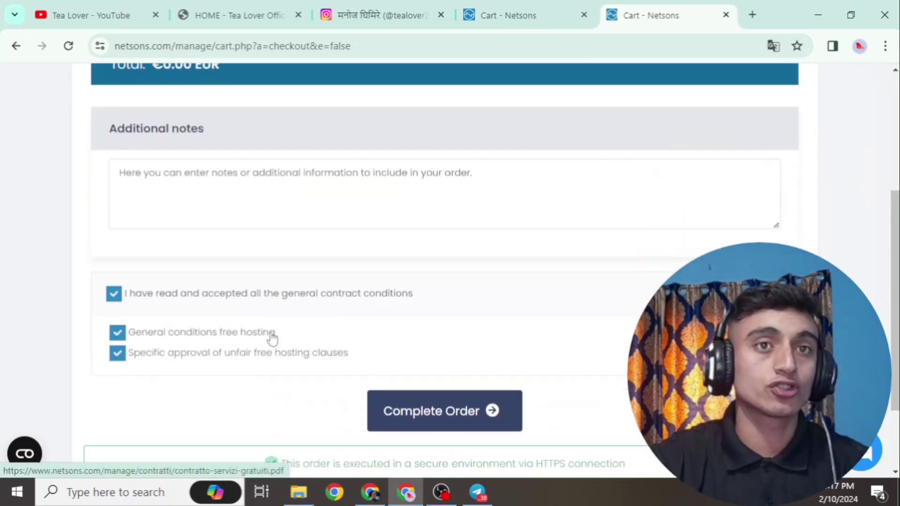
scroll(487, 223, "down", 2)
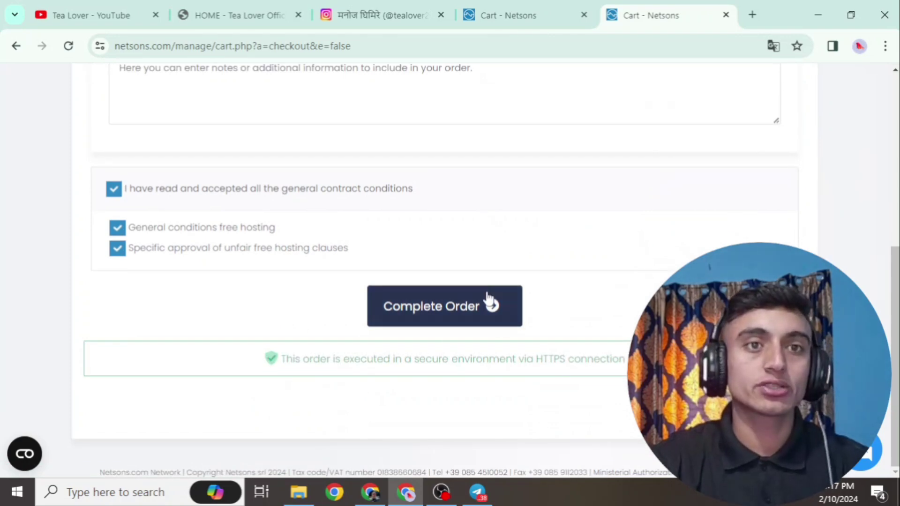
left_click(444, 320)
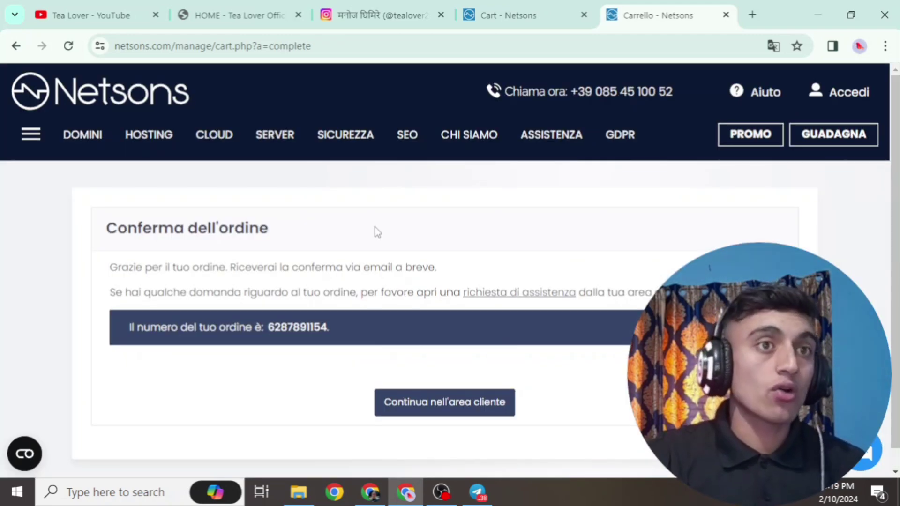
right_click(408, 202)
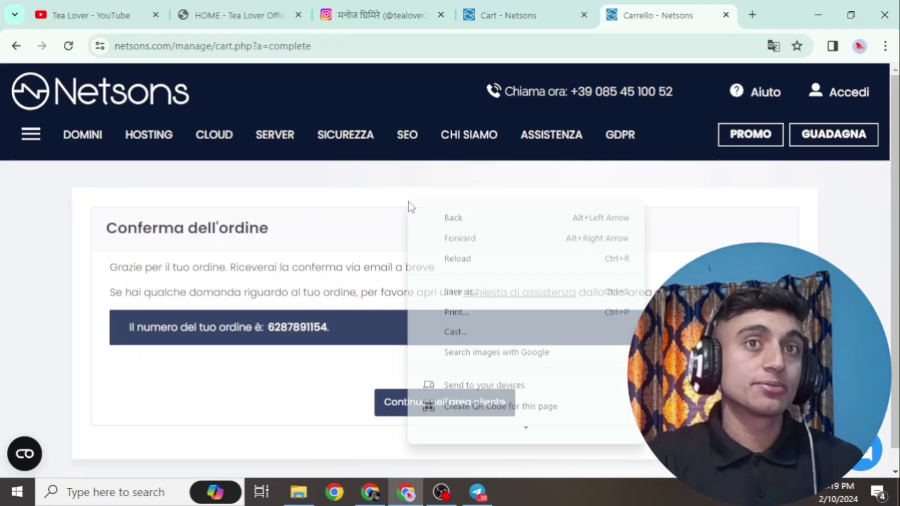
Step: Translate the order confirmation page into English, then go on to the customer area
scroll(515, 388, "down", 1)
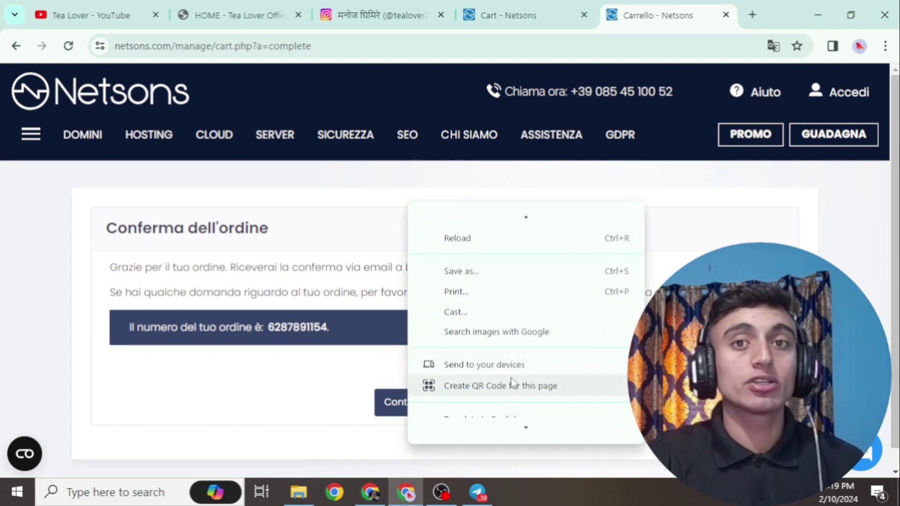
scroll(518, 382, "down", 1)
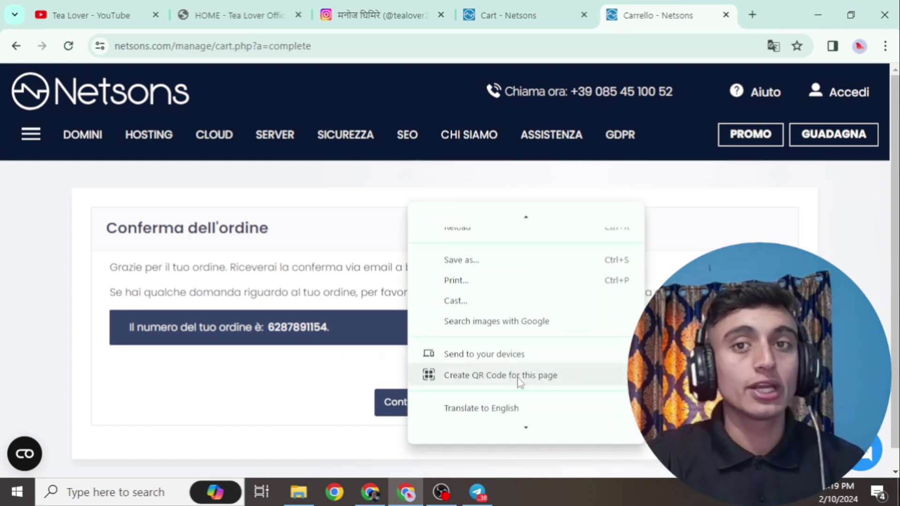
left_click(515, 407)
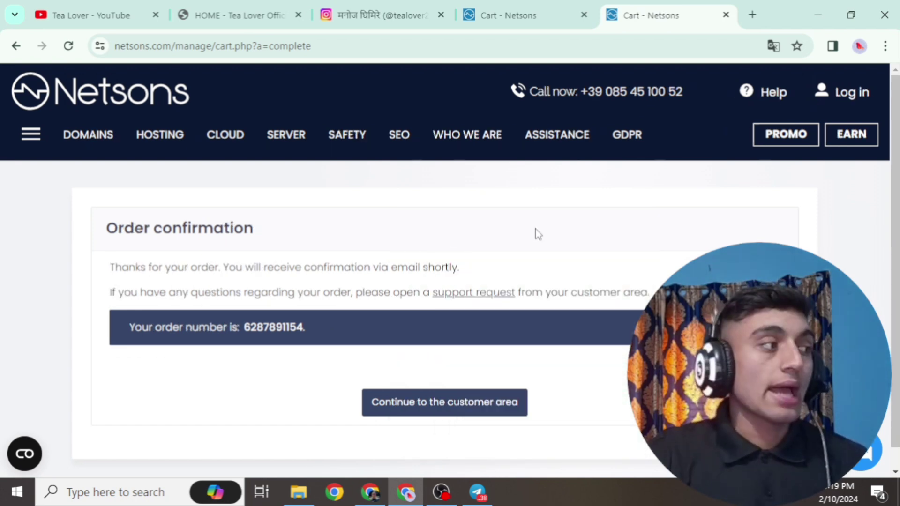
left_click(500, 408)
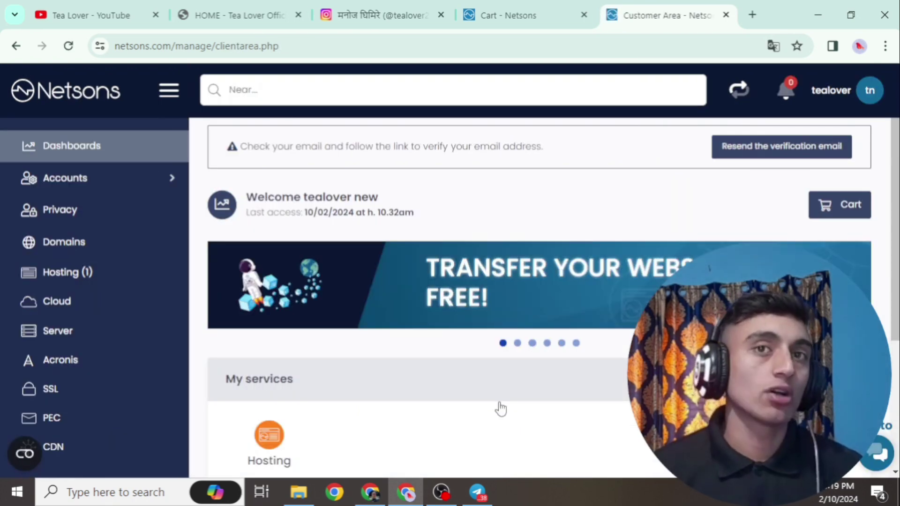
Step: Open the tealover.netsons.org hosting service, translate it to English, and launch its Hosting Panel
scroll(506, 401, "down", 5)
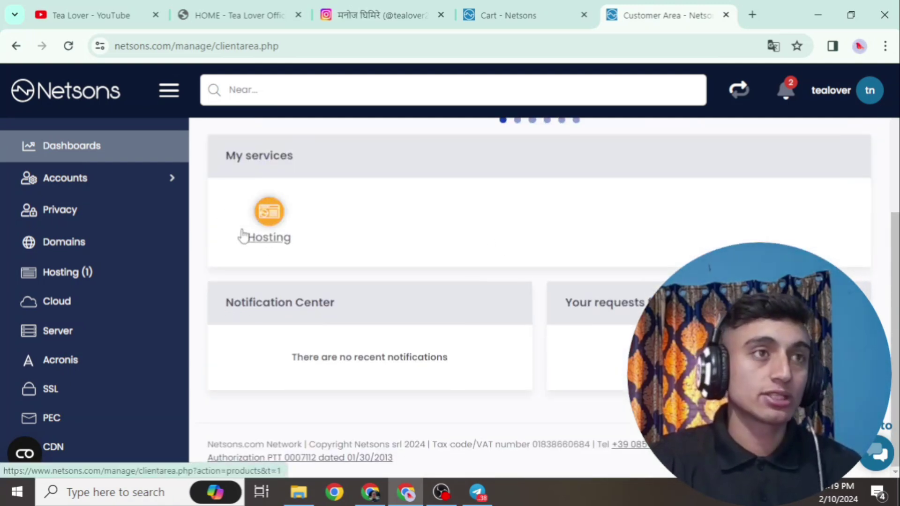
left_click(267, 220)
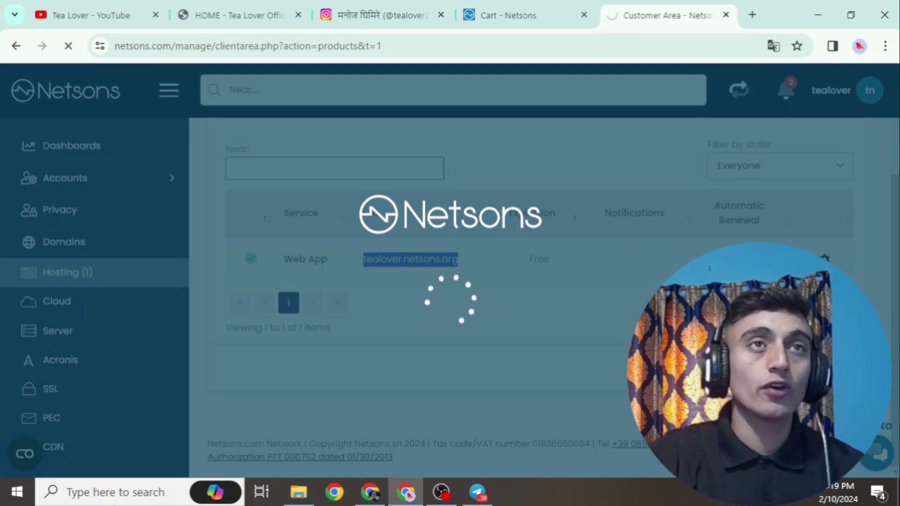
scroll(503, 270, "down", 3)
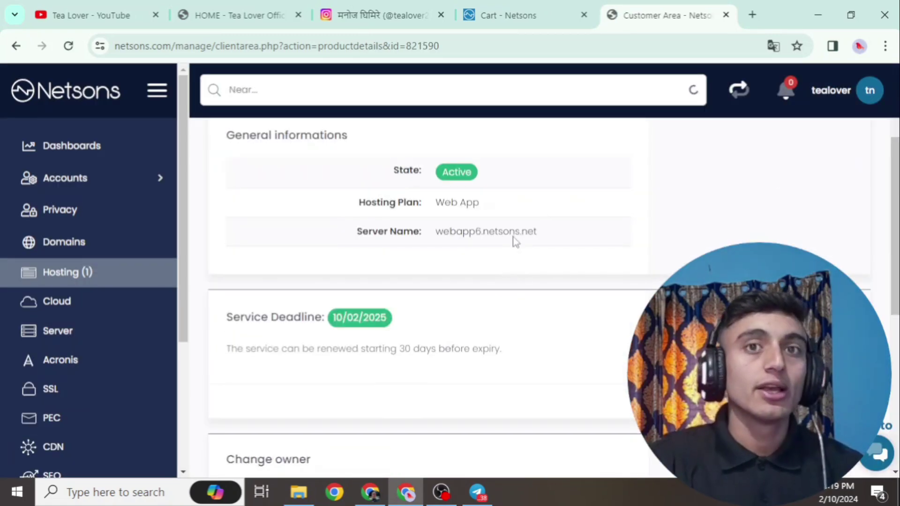
right_click(588, 197)
left_click(627, 423)
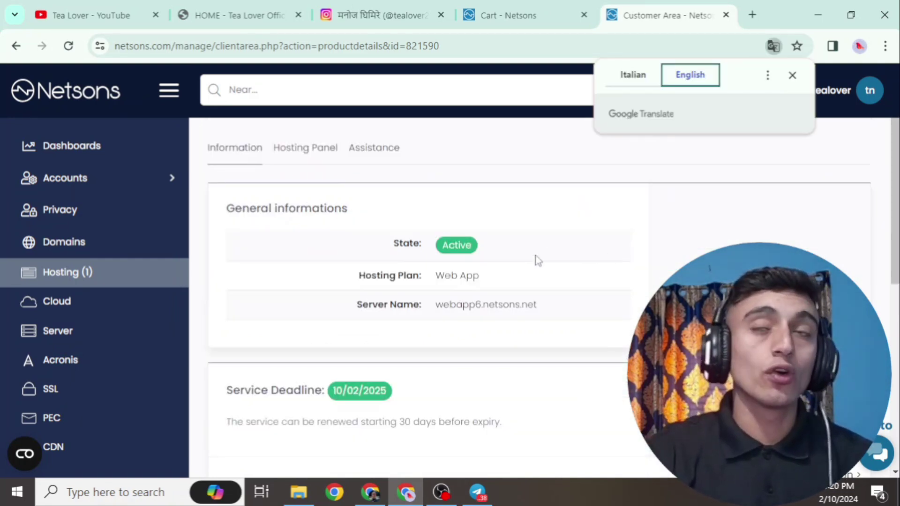
left_click(302, 149)
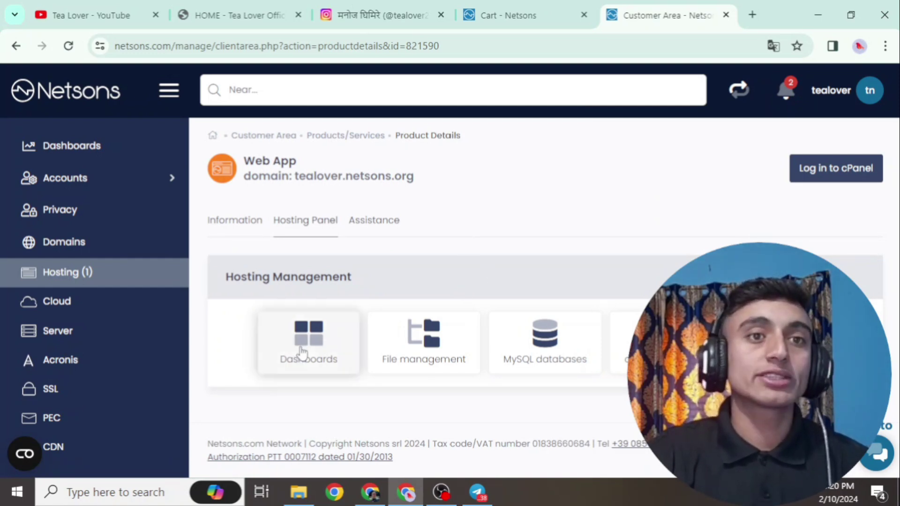
left_click(328, 340)
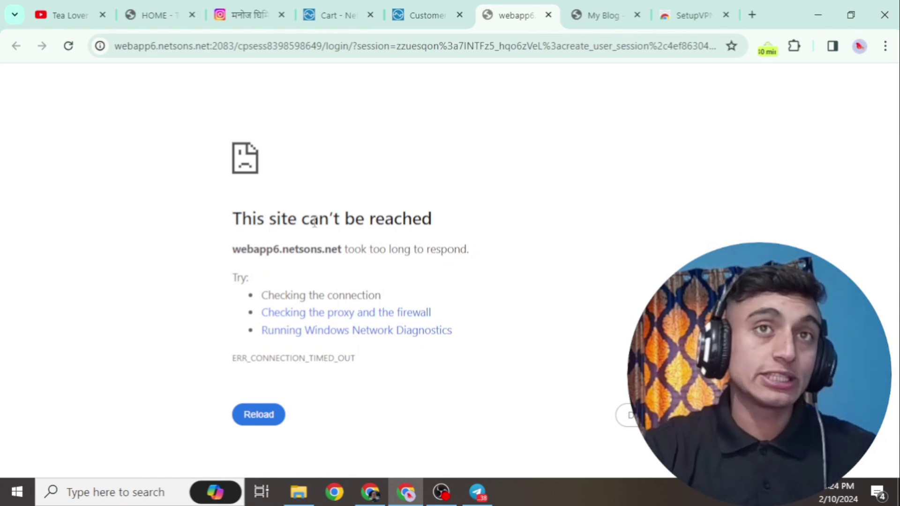
Step: Enable the VPN extension so the timed-out cPanel Tools page loads
left_click(767, 47)
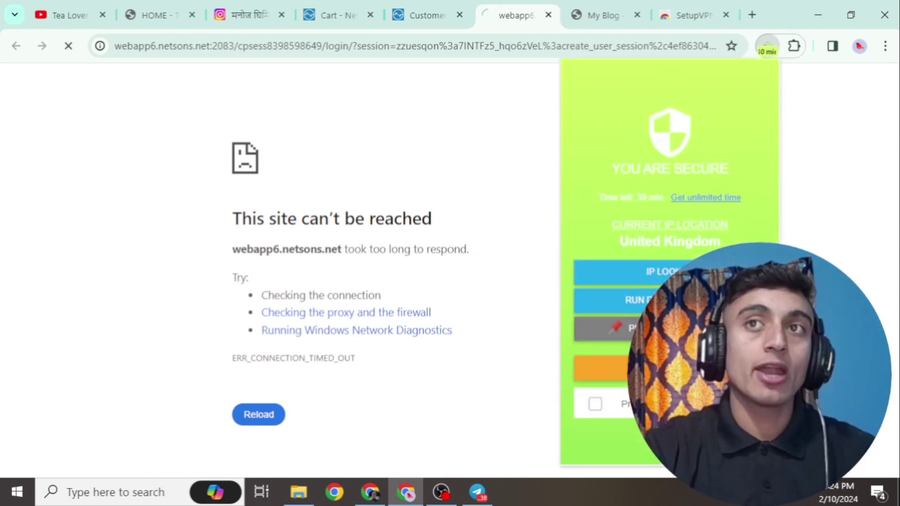
left_click(466, 135)
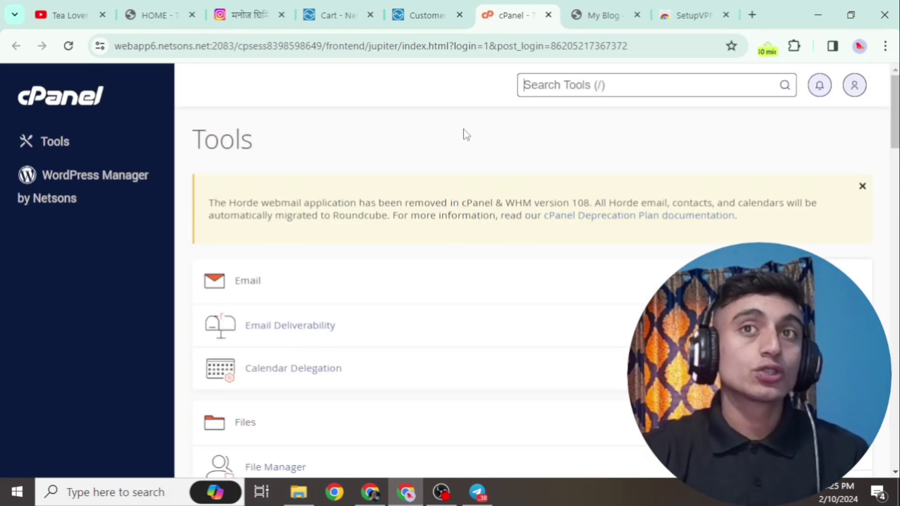
Step: Check the VPN status, browse the cPanel tools, then switch to the live My Blog tab
left_click(767, 51)
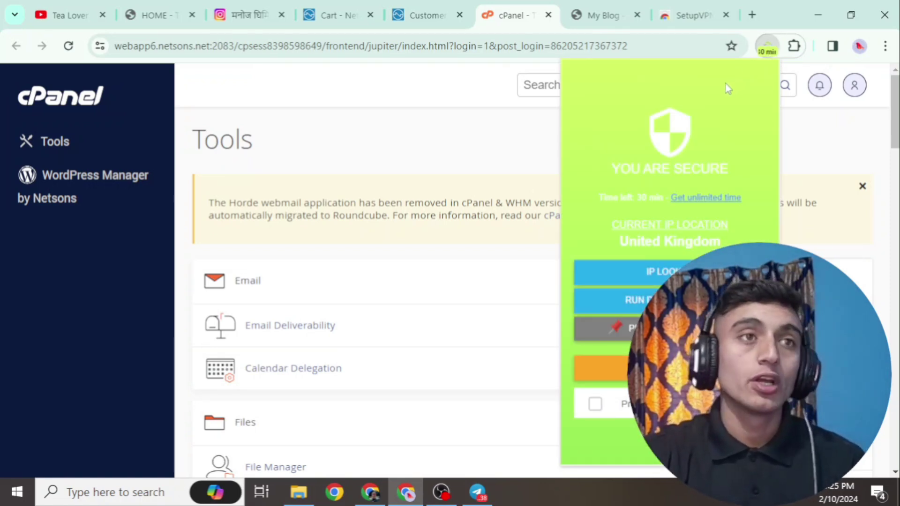
scroll(406, 228, "down", 10)
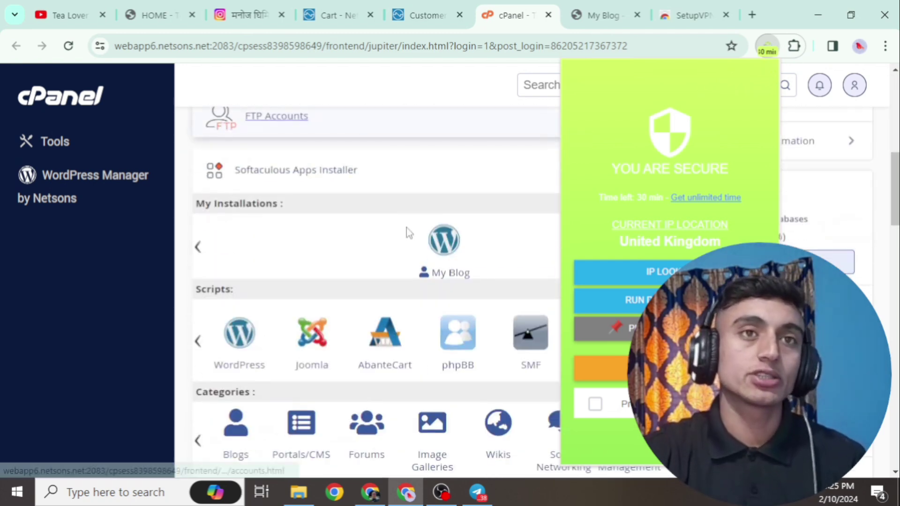
scroll(406, 228, "up", 3)
scroll(403, 225, "up", 4)
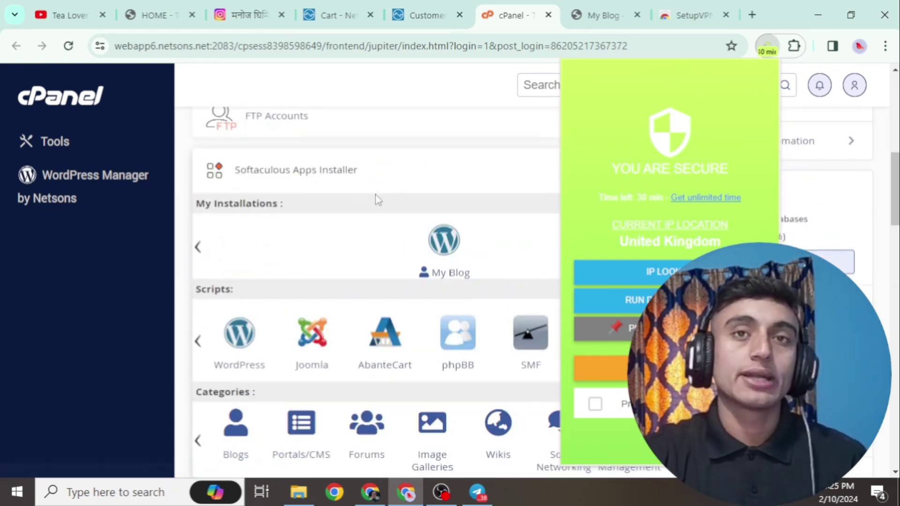
left_click(431, 212)
scroll(433, 230, "down", 7)
scroll(435, 243, "down", 15)
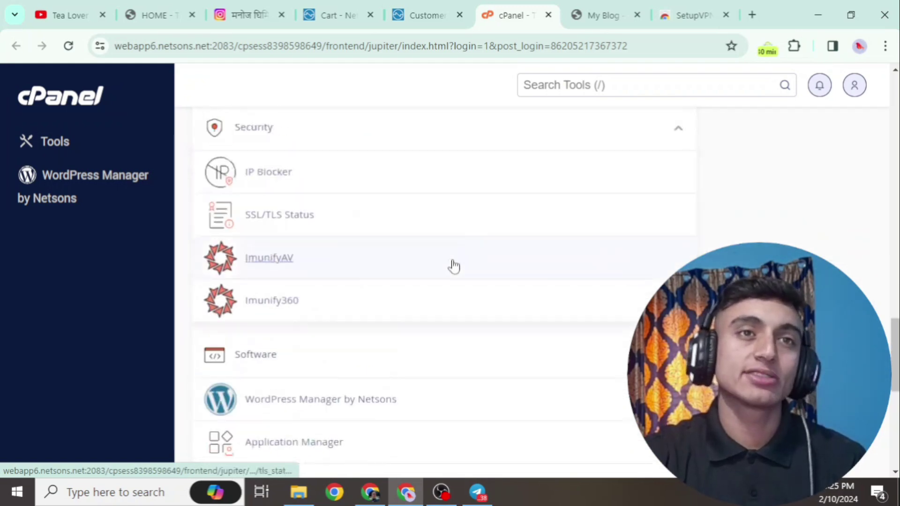
scroll(448, 271, "up", 20)
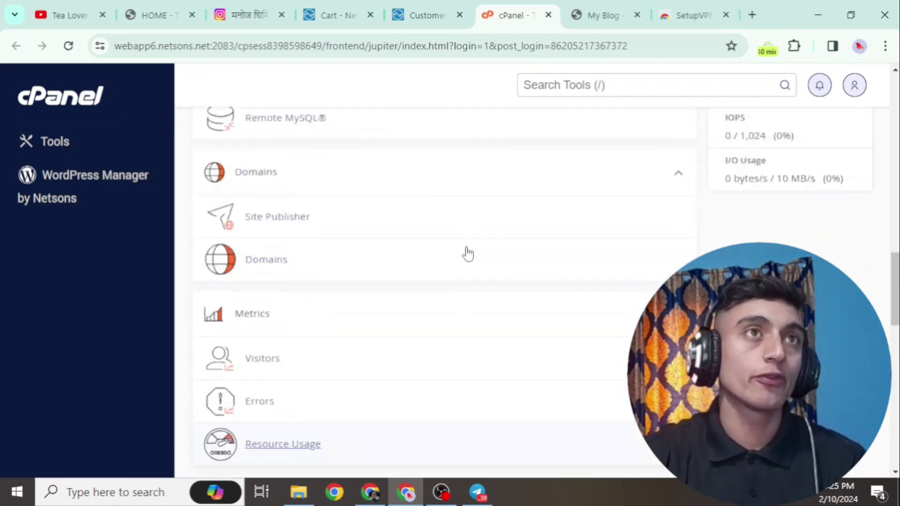
left_click(609, 14)
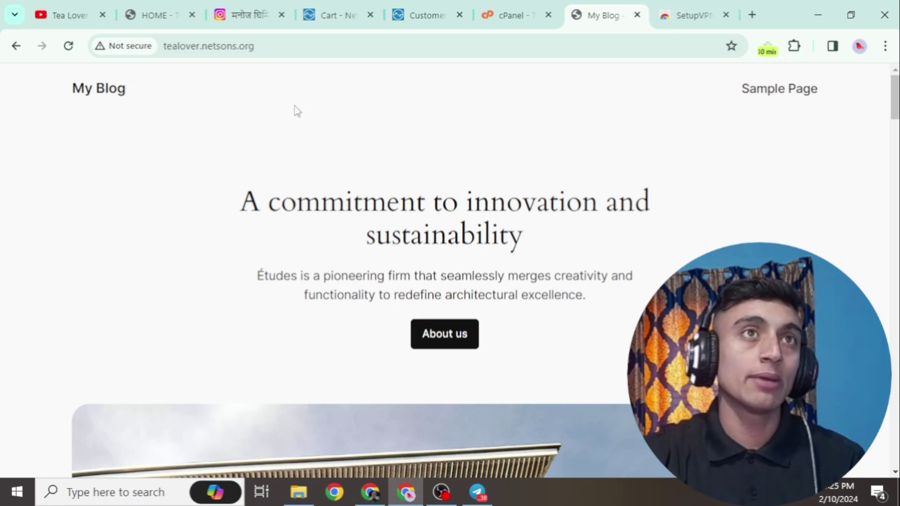
Step: Go to tealover.netsons.org/login to reach the WordPress login page, then return to cPanel
scroll(328, 187, "down", 2)
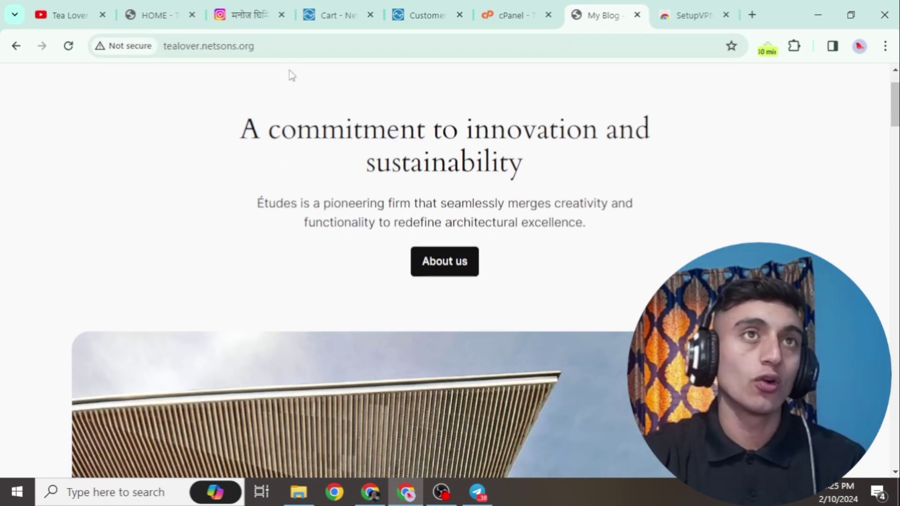
left_click(373, 46)
type("/login")
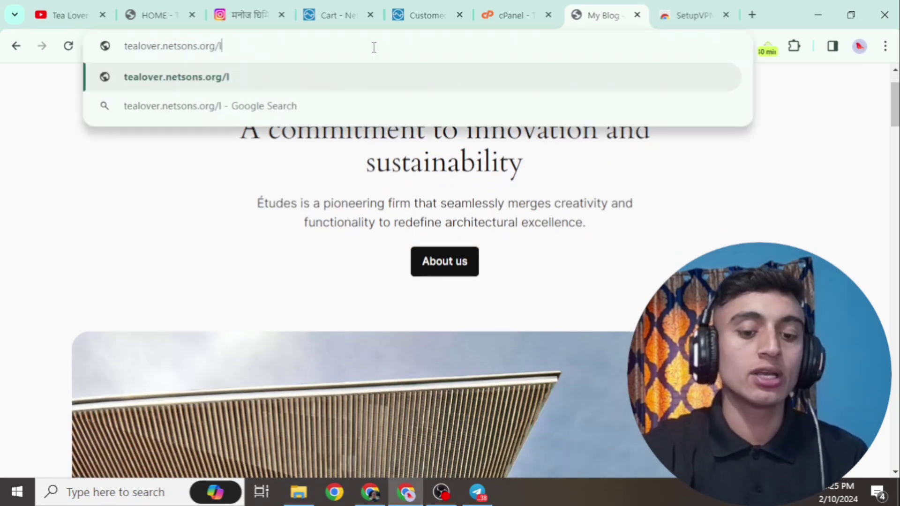
key("Return")
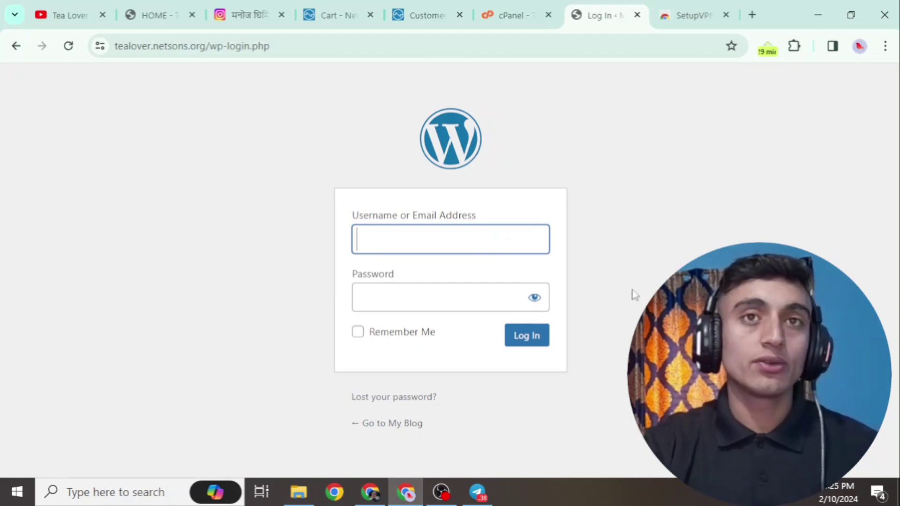
left_click(512, 15)
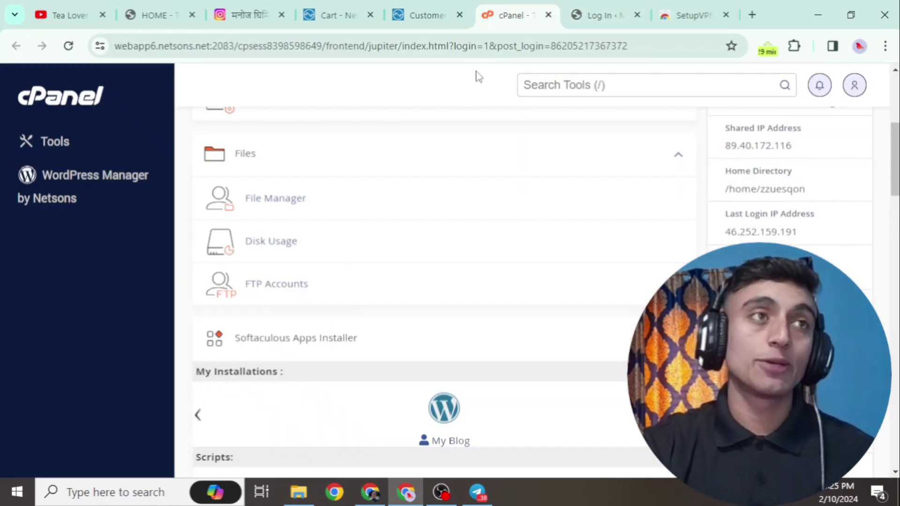
Step: Log into tealover.netsons.org's WordPress admin via cPanel's WordPress Manager by Netsons
left_click(79, 183)
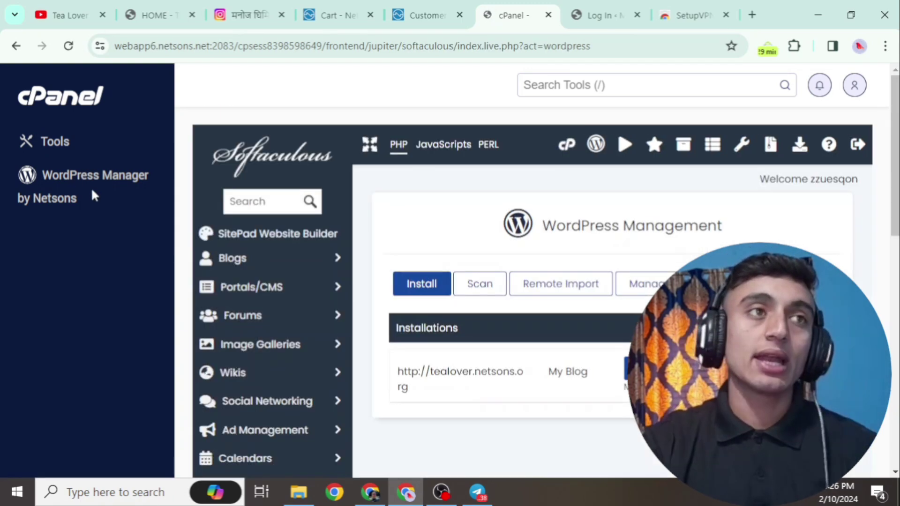
scroll(602, 205, "down", 1)
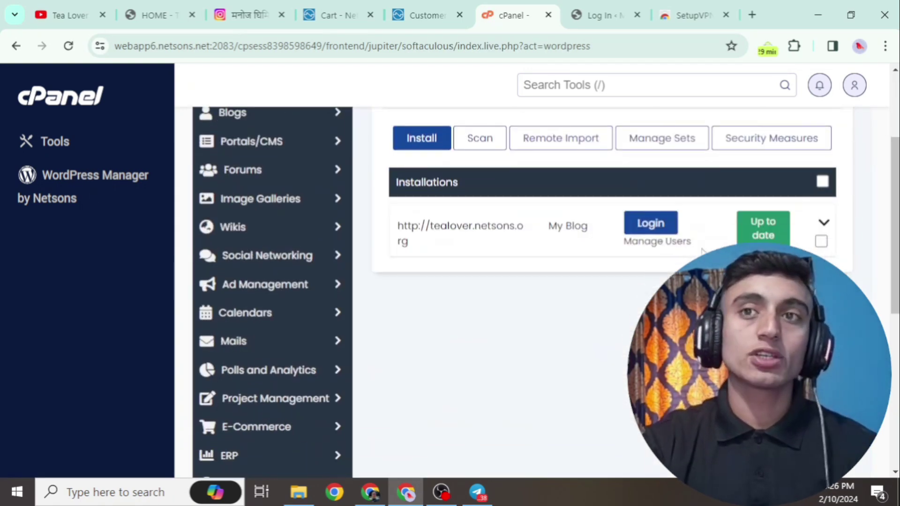
left_click(651, 224)
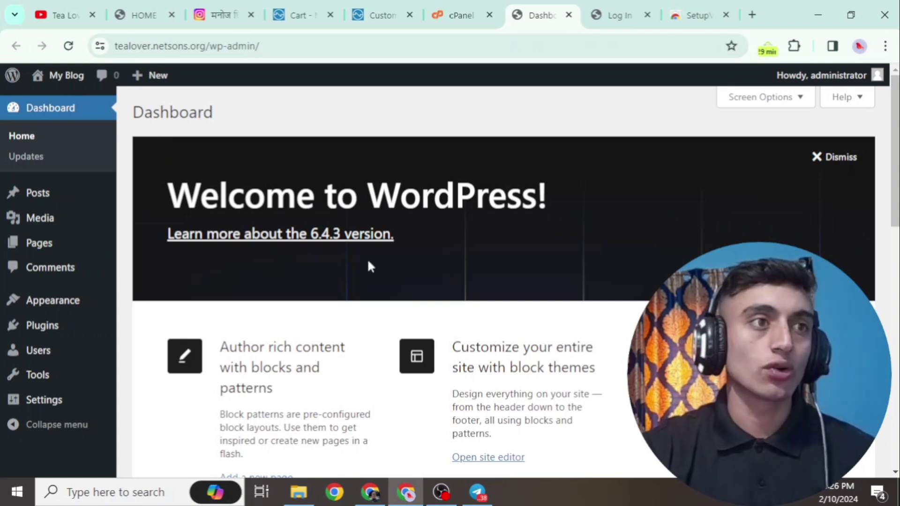
Step: Install the HybridNews theme from the 'news' theme search and activate it
mouse_move(59, 310)
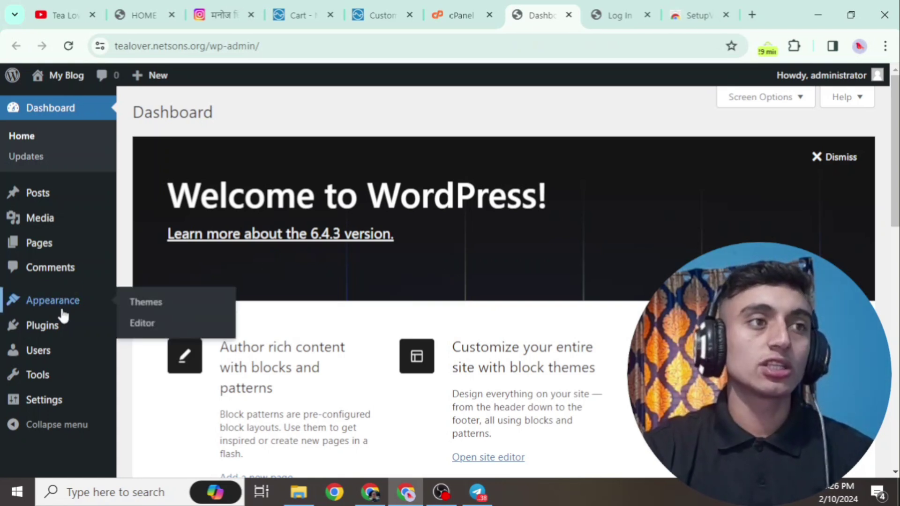
left_click(144, 301)
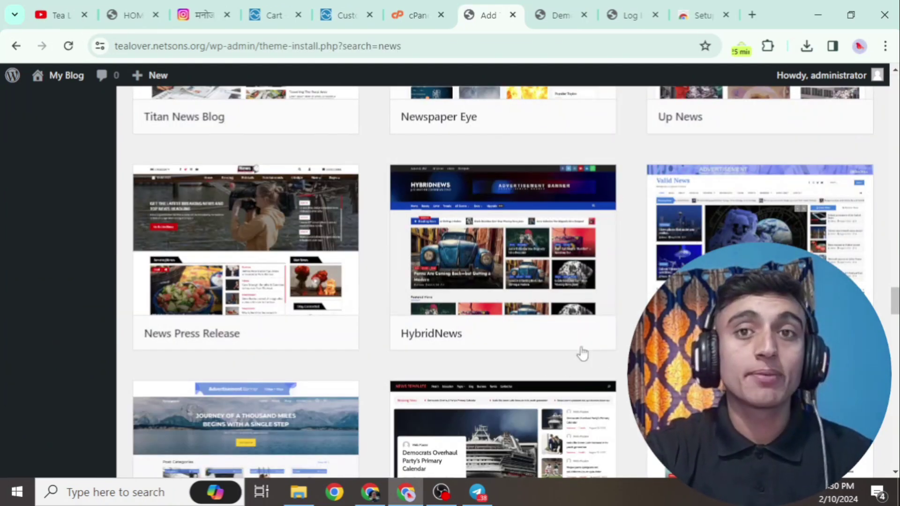
left_click(528, 333)
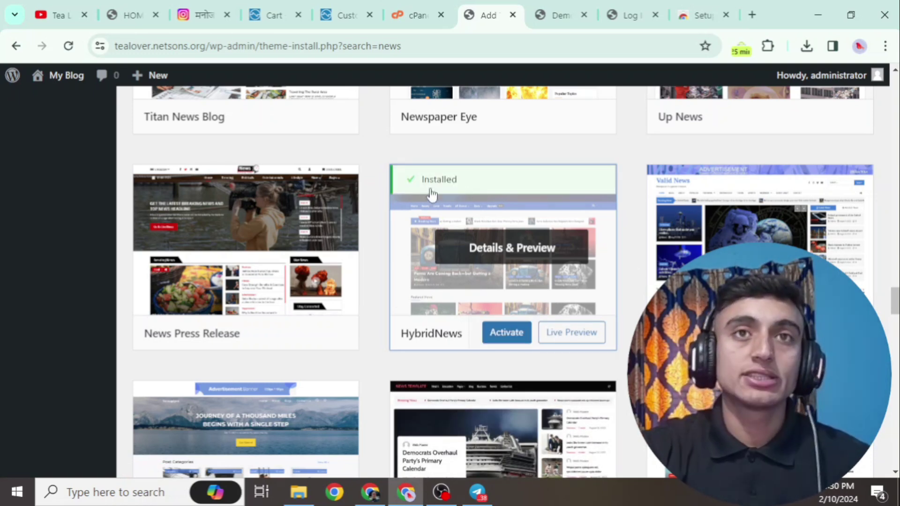
left_click(505, 334)
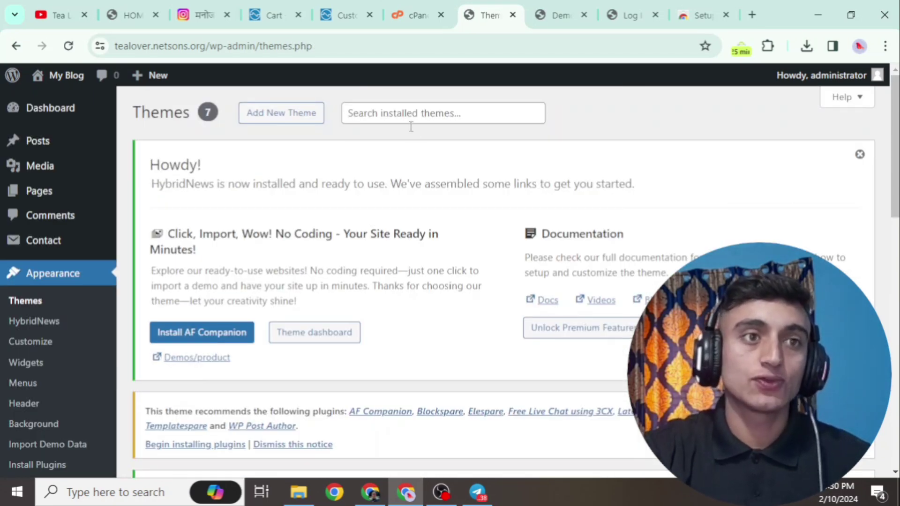
Step: Open the HybridNews theme's demos page in a new tab
scroll(412, 134, "down", 3)
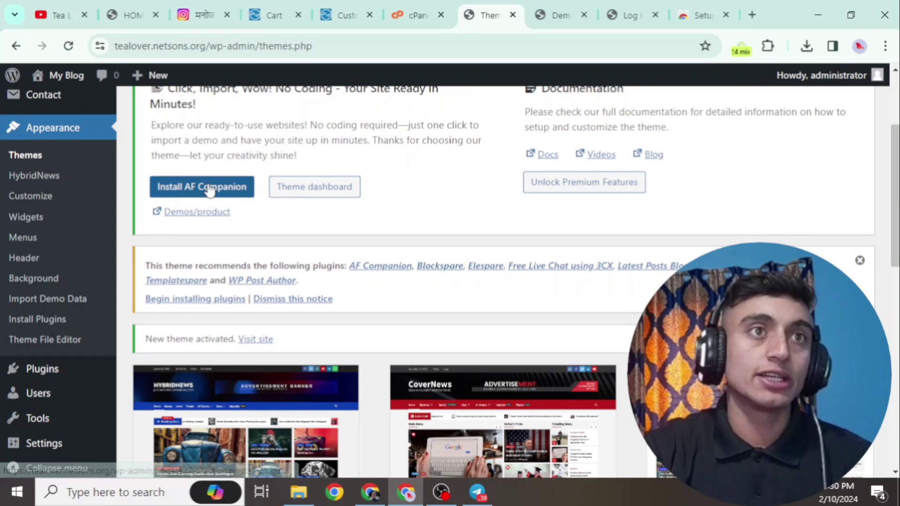
left_click(200, 213)
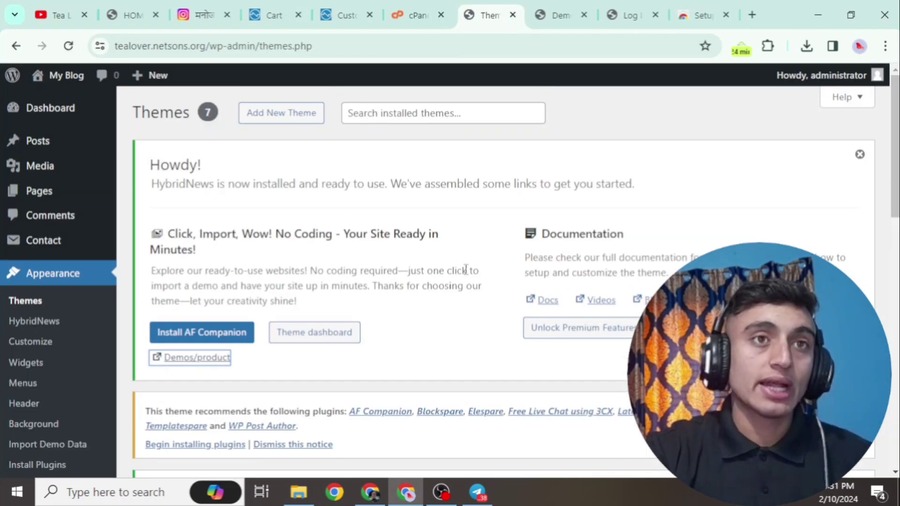
scroll(266, 199, "down", 5)
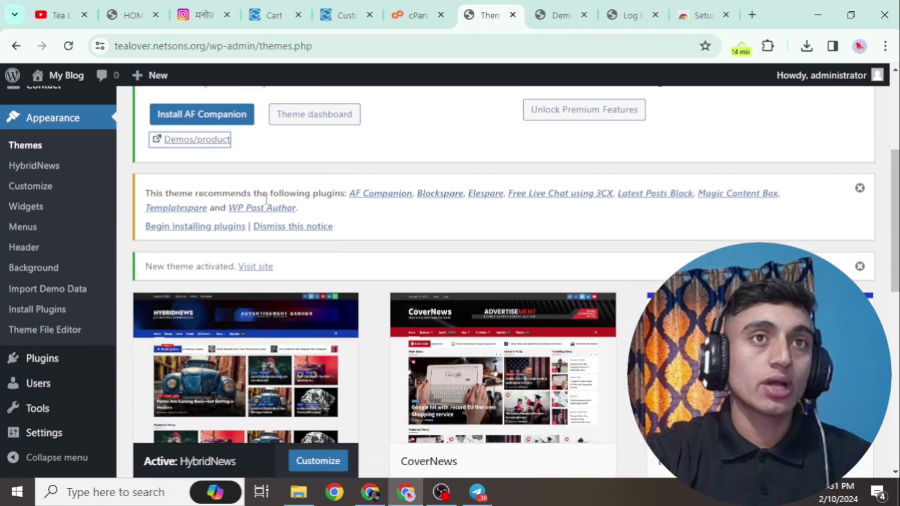
Step: Bulk-install all eight plugins recommended by HybridNews
left_click(206, 228)
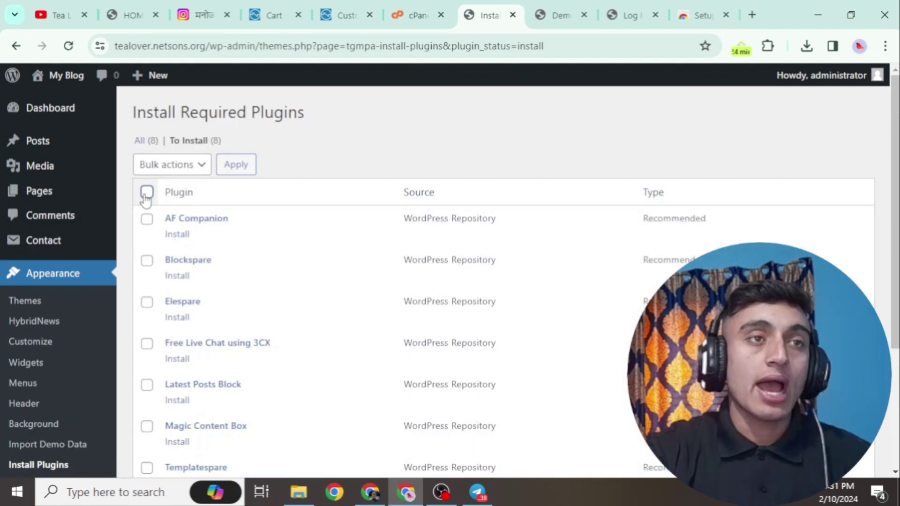
left_click(146, 193)
left_click(154, 164)
left_click(171, 196)
left_click(236, 165)
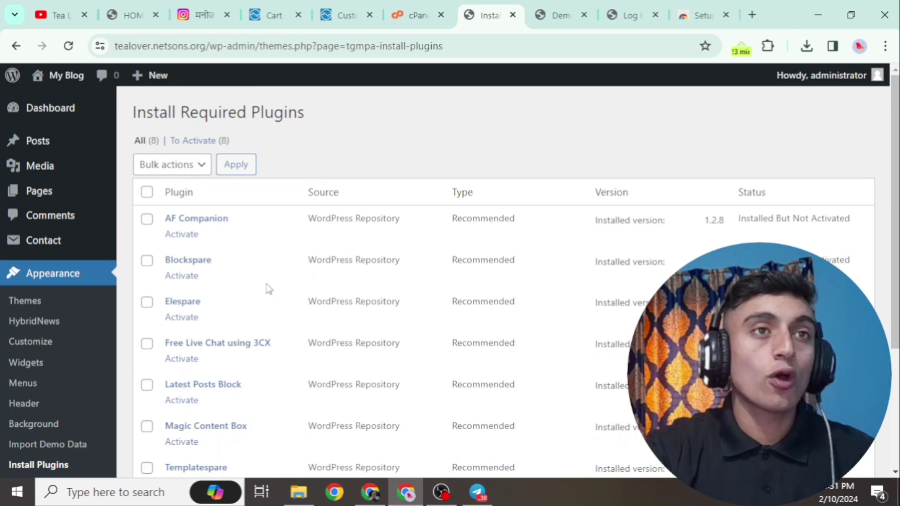
Step: Select all the installed plugins and choose the bulk Activate action
left_click(147, 192)
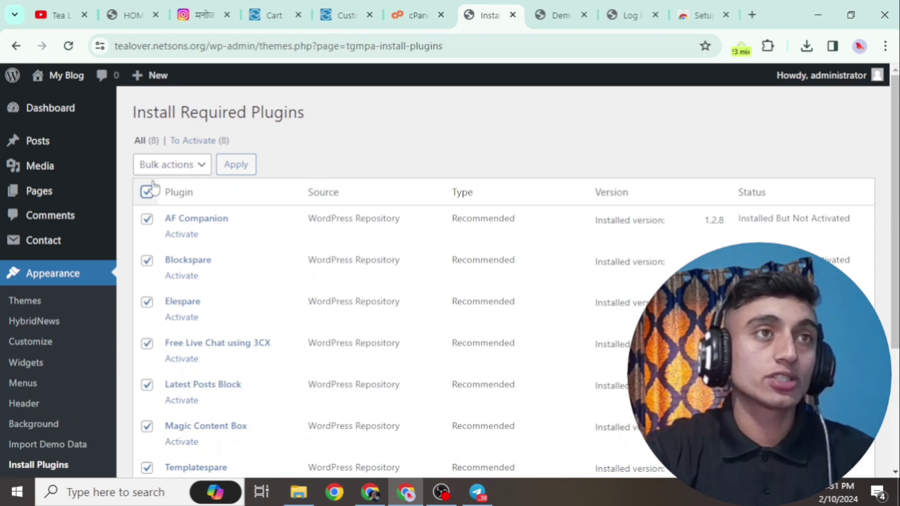
left_click(183, 165)
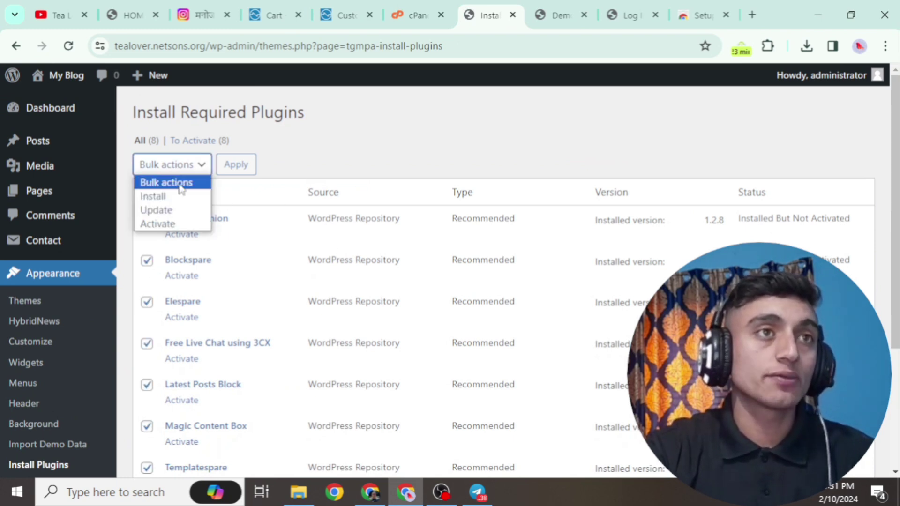
left_click(177, 224)
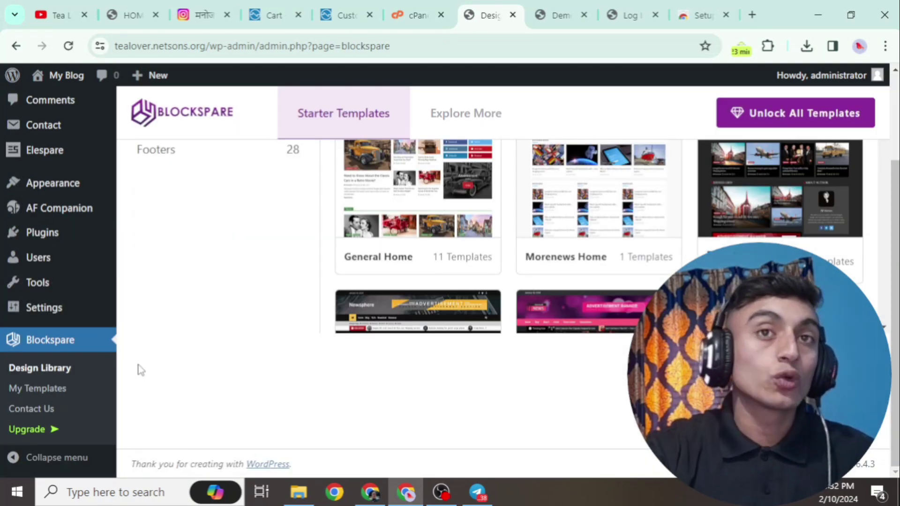
Step: Import the HybridNews demo via AF Companion's Import Demo Data, confirming the required-plugins dialog
mouse_move(27, 218)
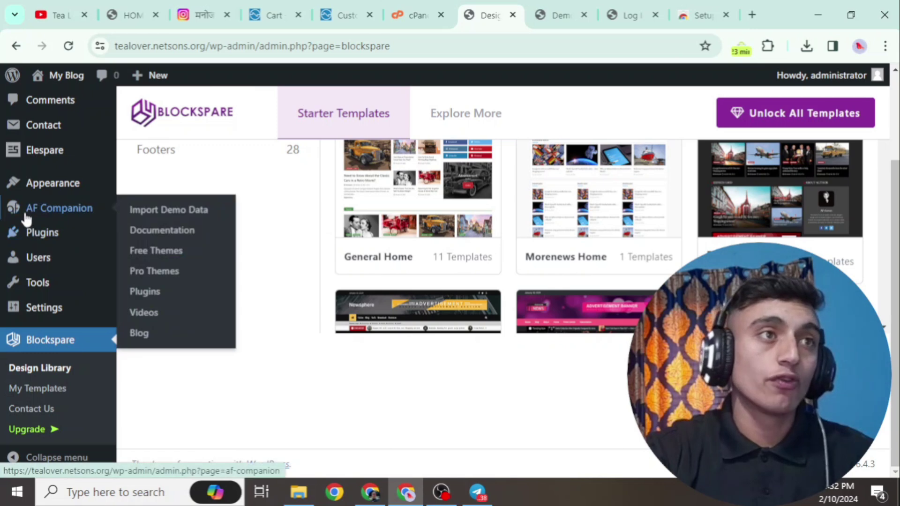
left_click(187, 212)
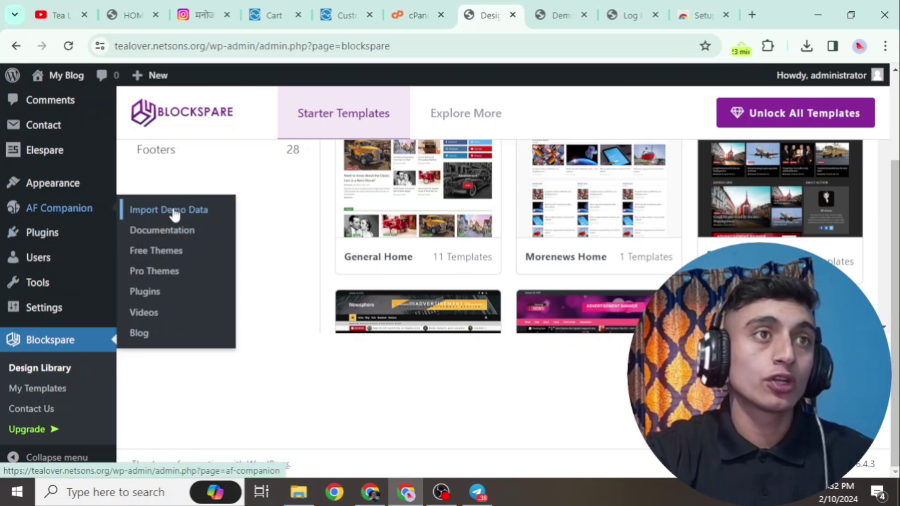
scroll(349, 265, "down", 1)
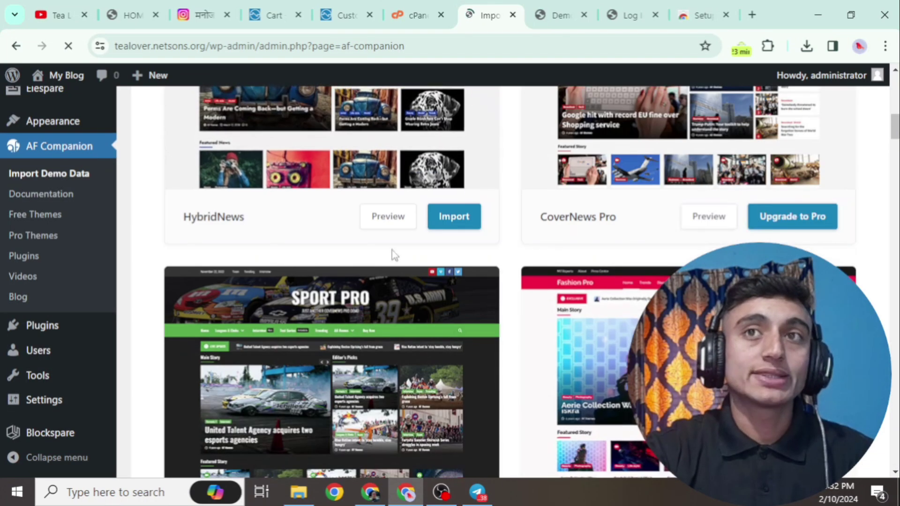
left_click(462, 225)
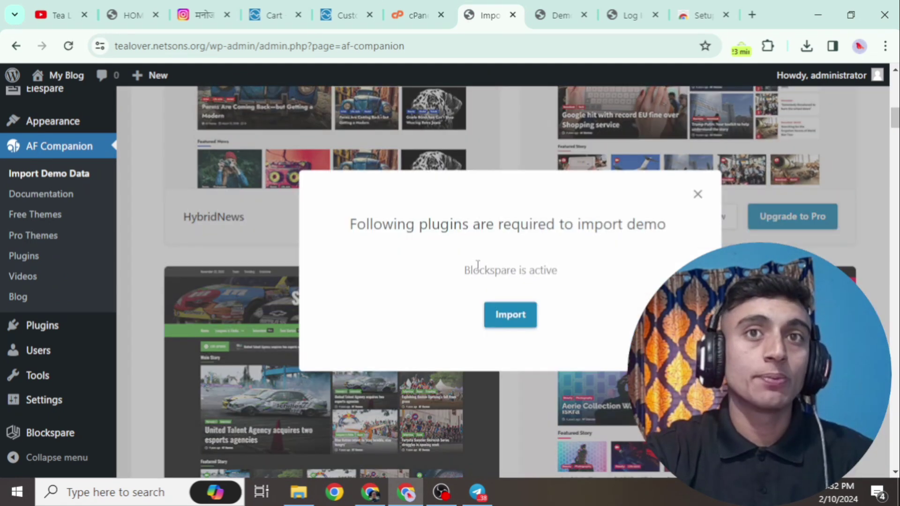
left_click(515, 316)
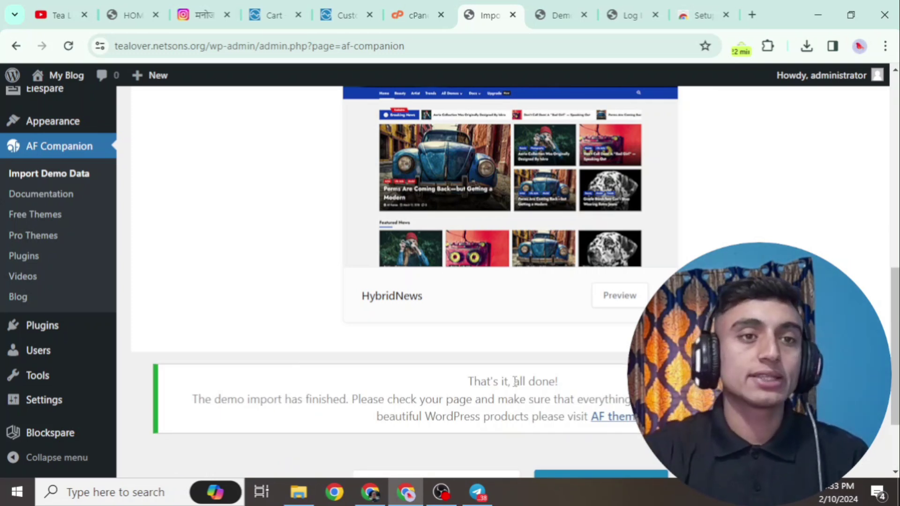
scroll(598, 271, "down", 2)
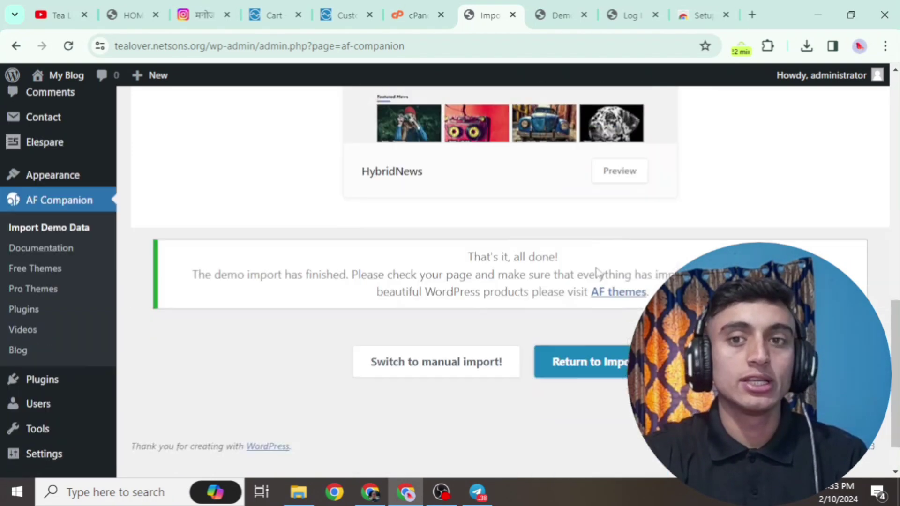
Step: Open tealover.netsons.org in a new tab and browse the imported HybridNews demo news homepage
left_click(597, 271)
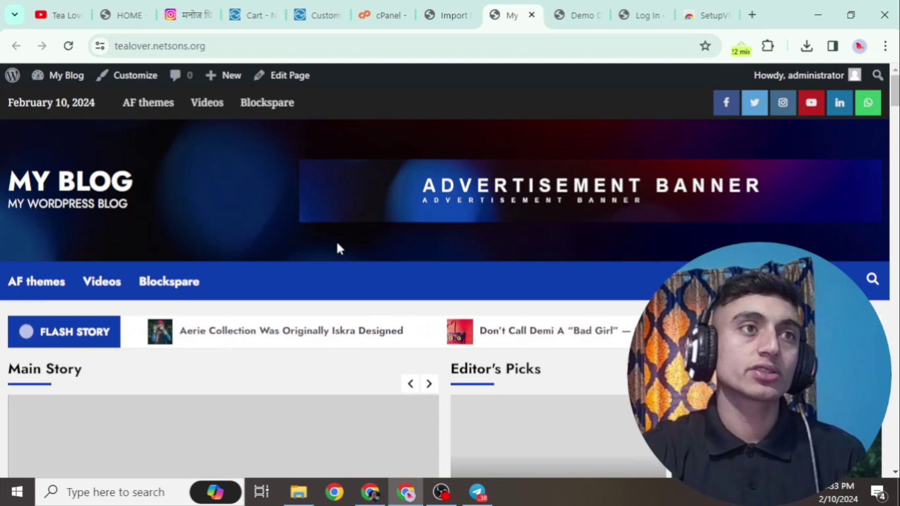
scroll(393, 304, "down", 5)
scroll(394, 305, "down", 20)
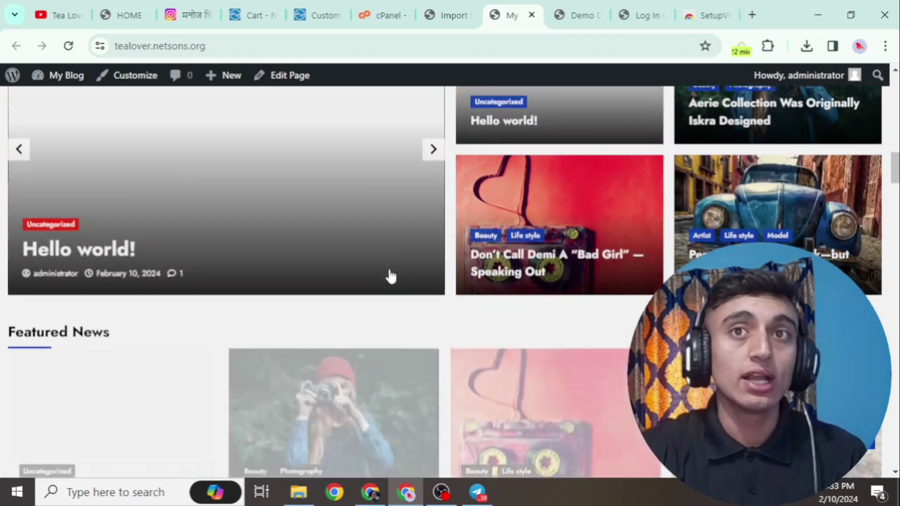
scroll(393, 276, "down", 20)
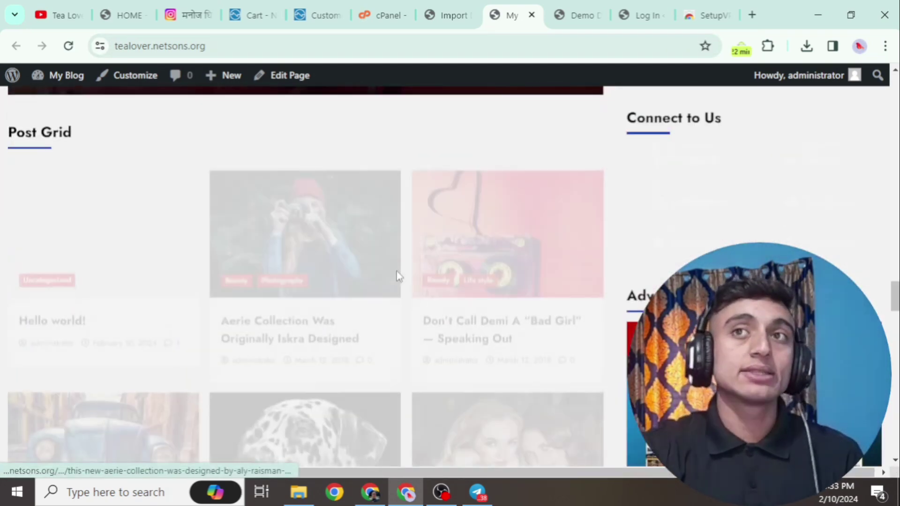
scroll(395, 286, "down", 10)
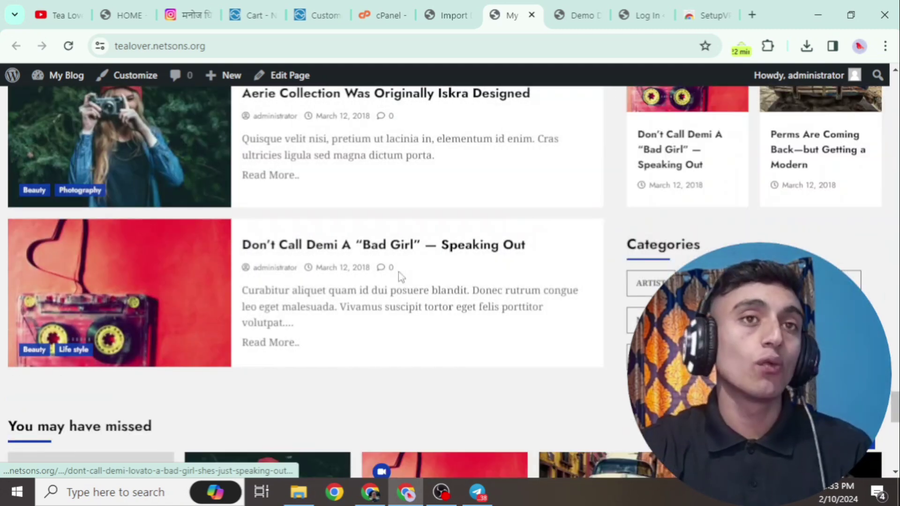
scroll(398, 274, "down", 10)
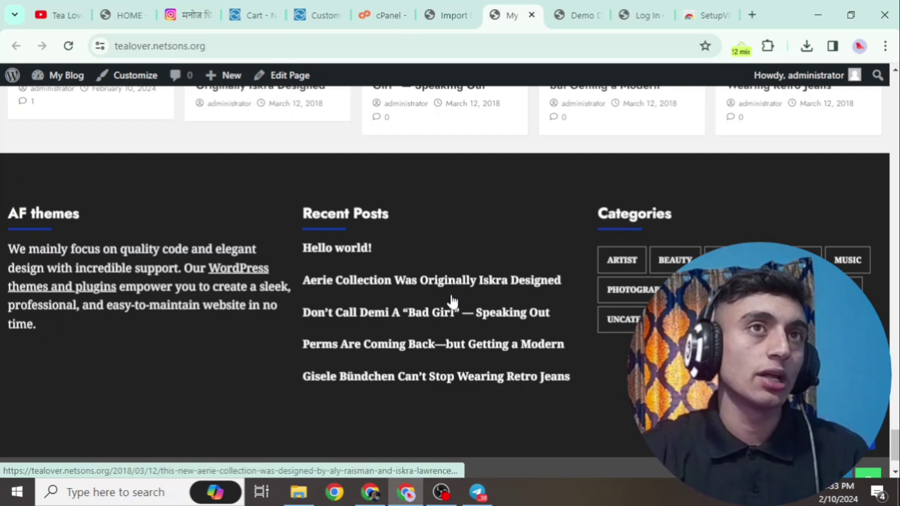
scroll(452, 281, "up", 20)
left_click(268, 48)
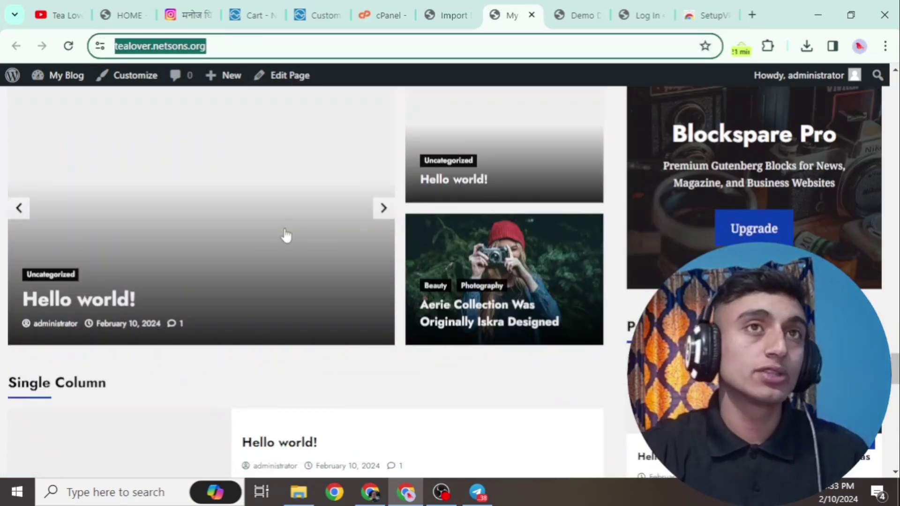
scroll(284, 236, "up", 10)
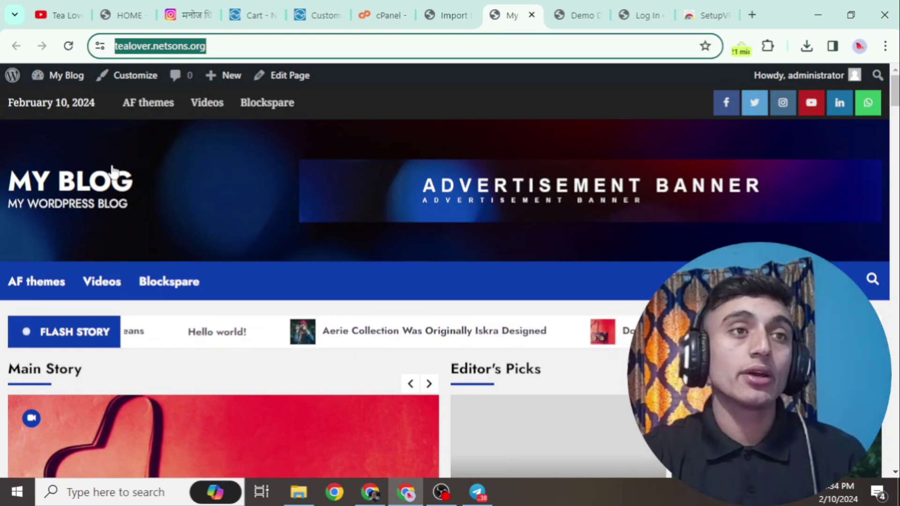
scroll(482, 225, "down", 10)
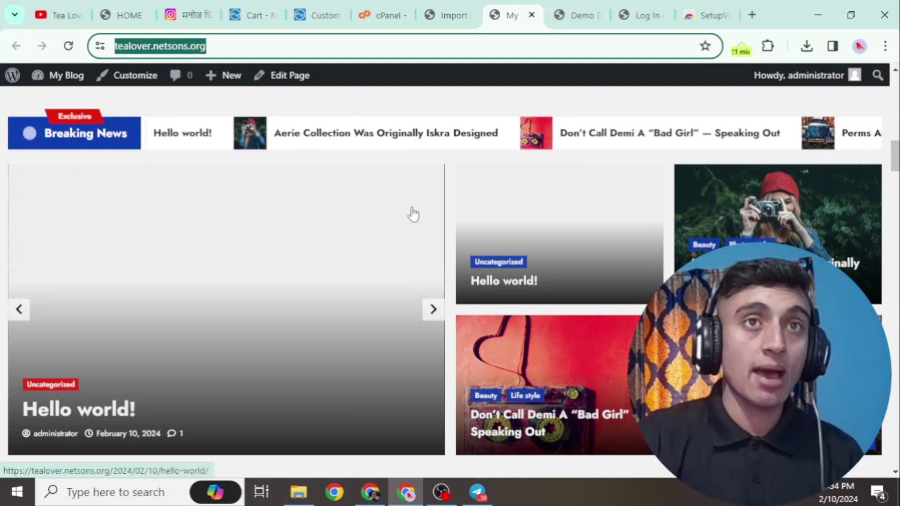
Step: Switch to the Instagram profile tab, then back to the Tea Lover YouTube Videos page
left_click(187, 15)
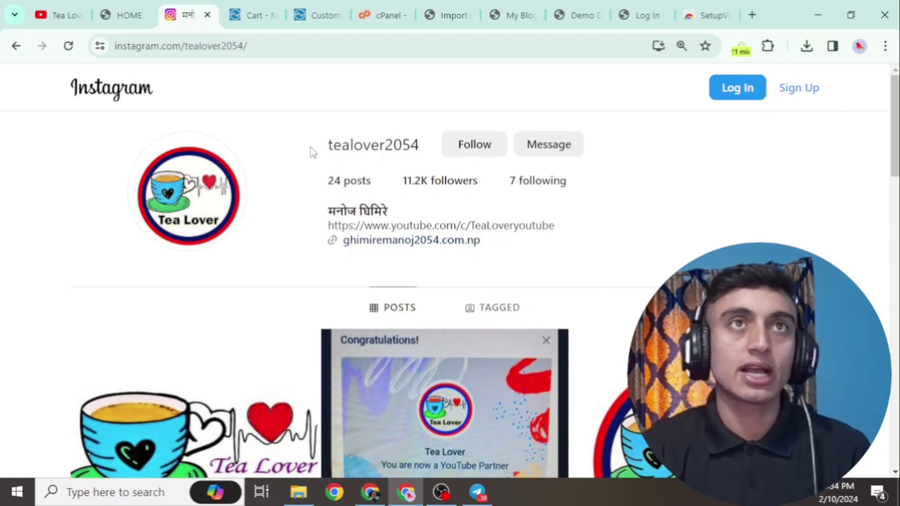
key("ctrl+1")
scroll(591, 289, "up", 10)
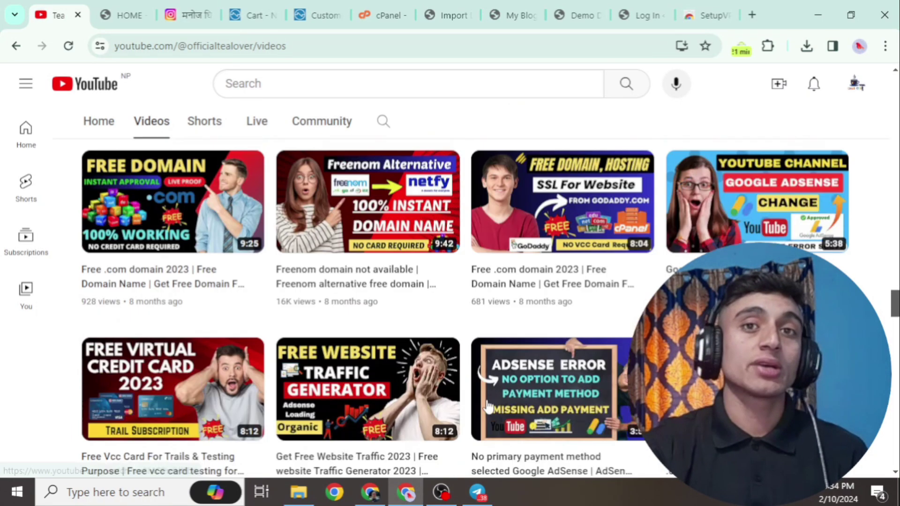